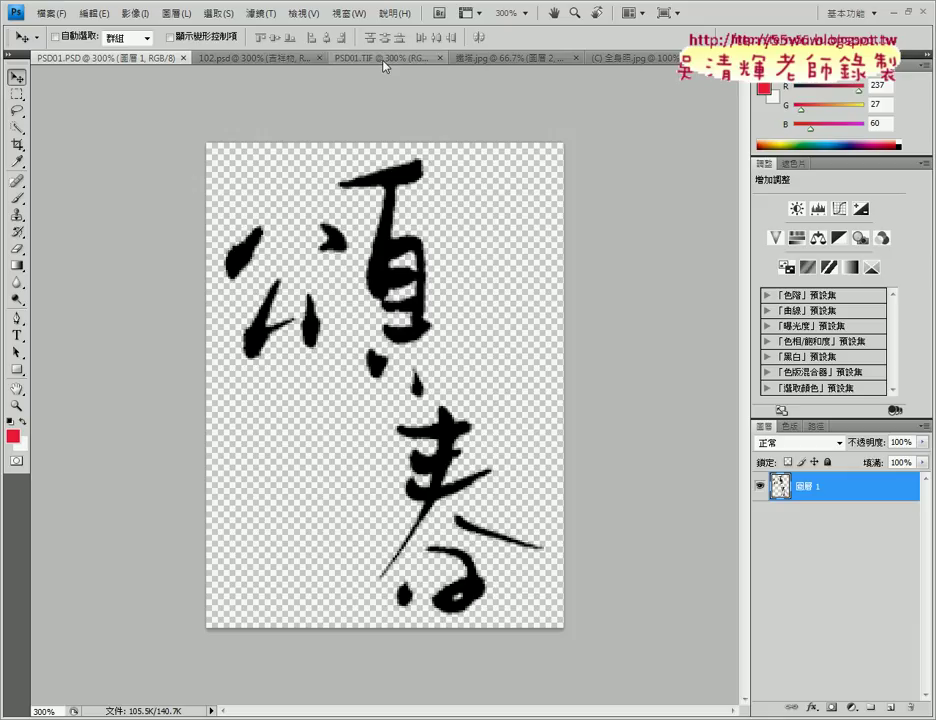
Review the finished greeting-card example and the 102.psd mascot card, then return to PSD01.PSD
click(378, 57)
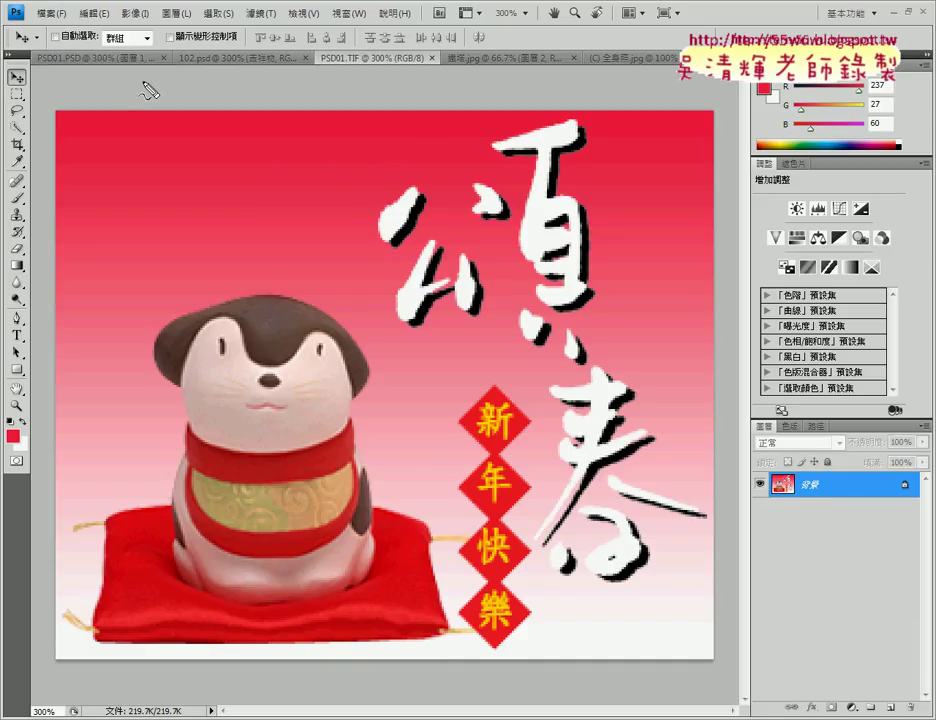
mouse_move(143, 80)
mouse_down()
mouse_move(131, 104)
mouse_move(175, 106)
mouse_up()
mouse_move(140, 385)
mouse_down()
mouse_move(320, 440)
mouse_move(167, 535)
mouse_up()
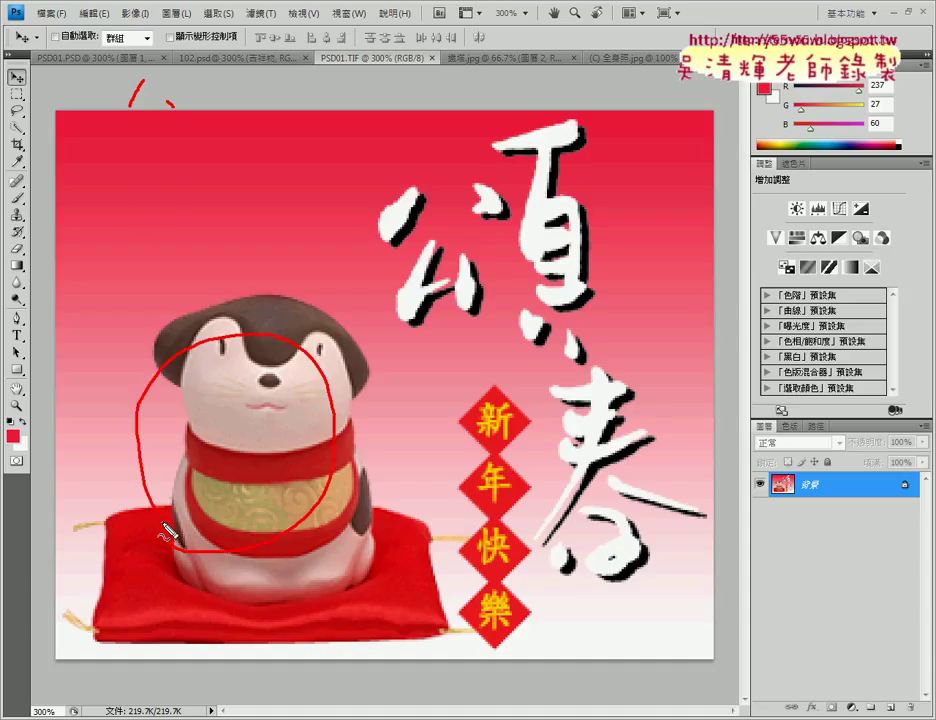
mouse_move(470, 350)
mouse_down()
mouse_move(418, 141)
mouse_move(668, 579)
mouse_move(553, 465)
mouse_up()
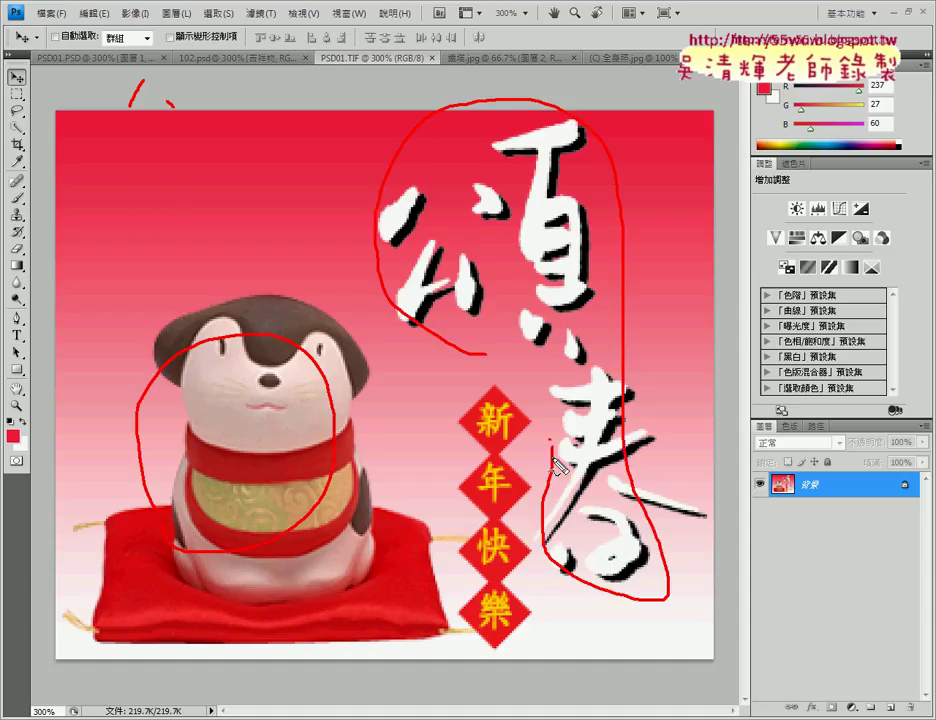
drag(470, 400, 460, 578)
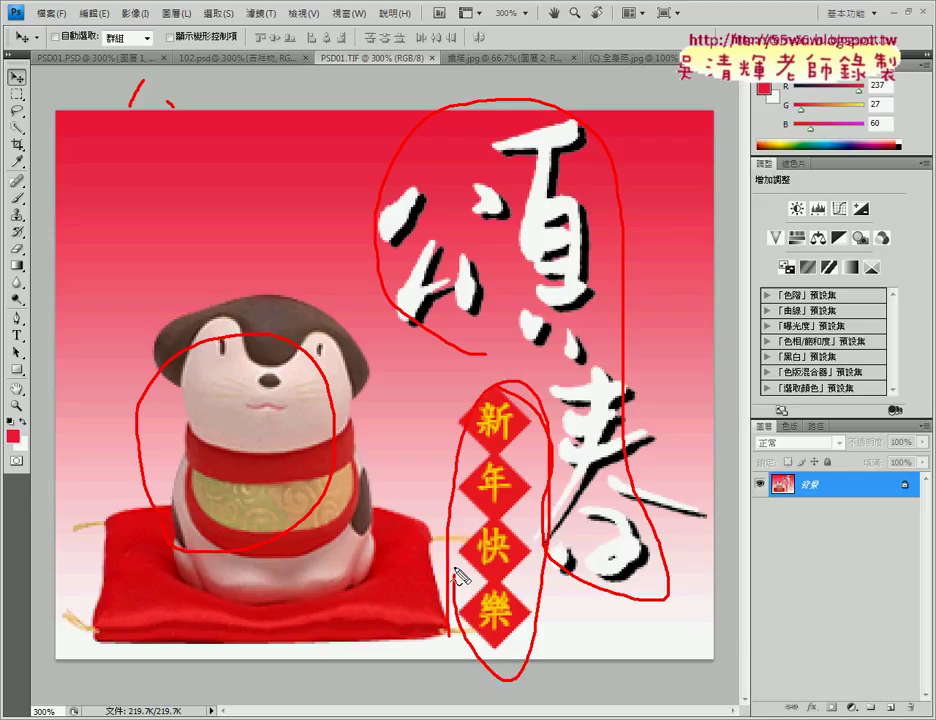
key(Escape)
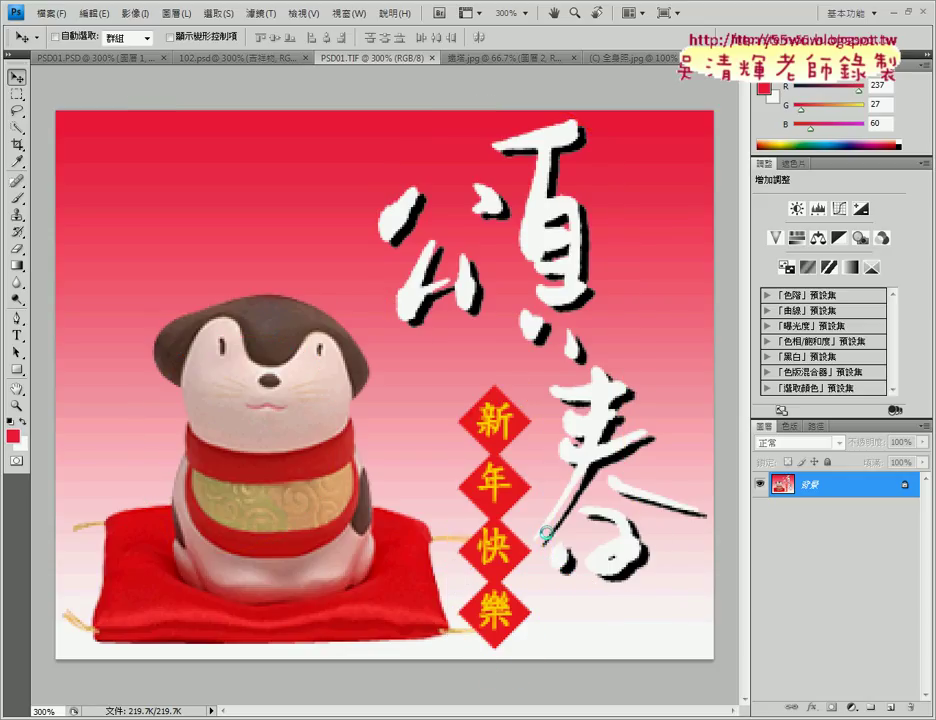
click(230, 62)
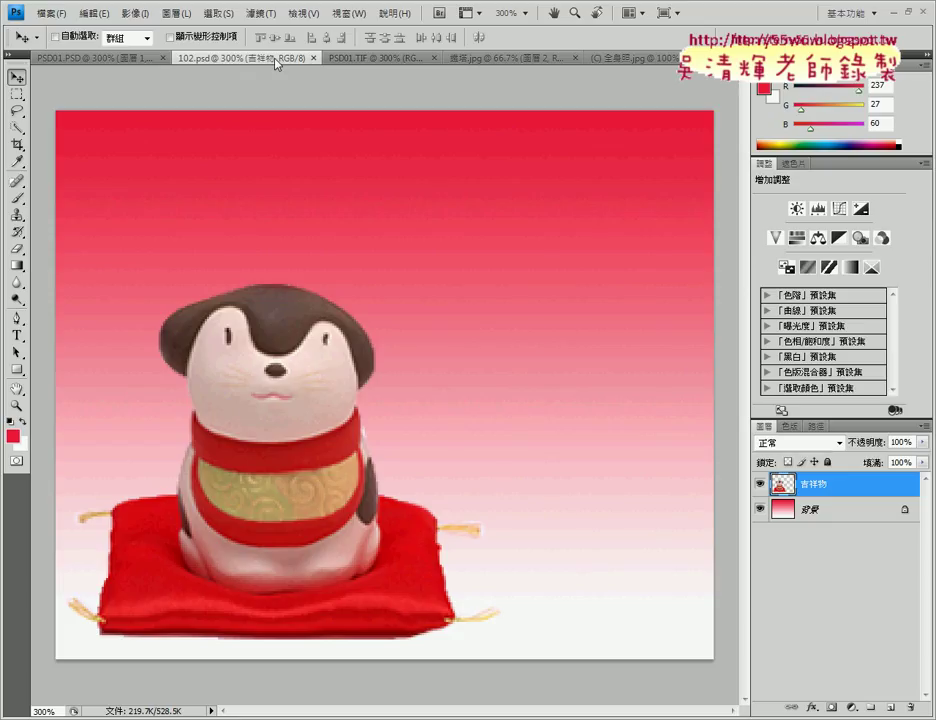
drag(313, 62, 313, 80)
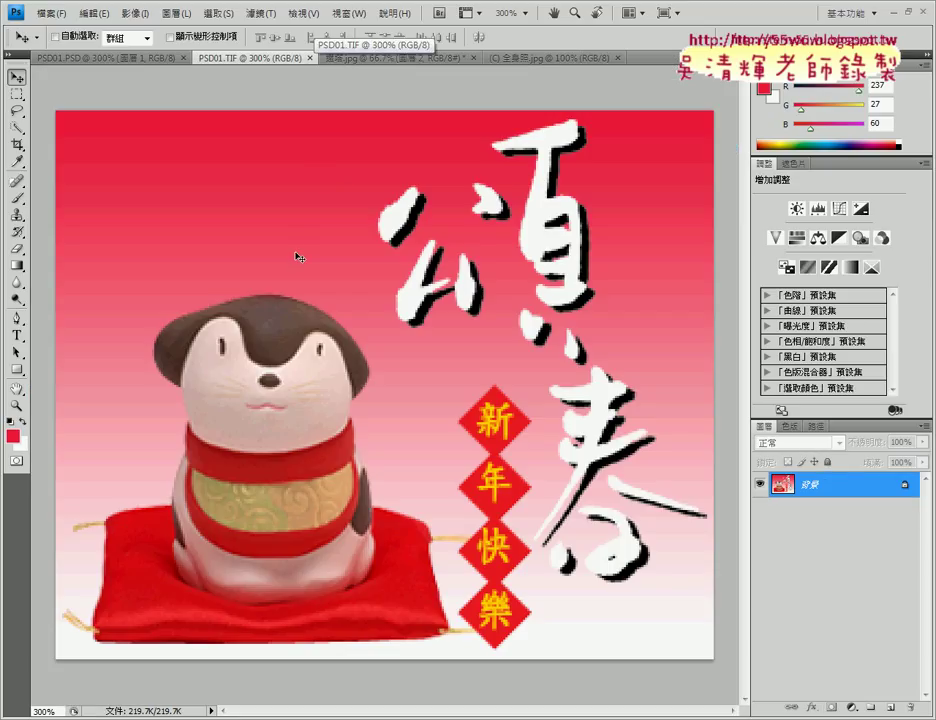
click(112, 60)
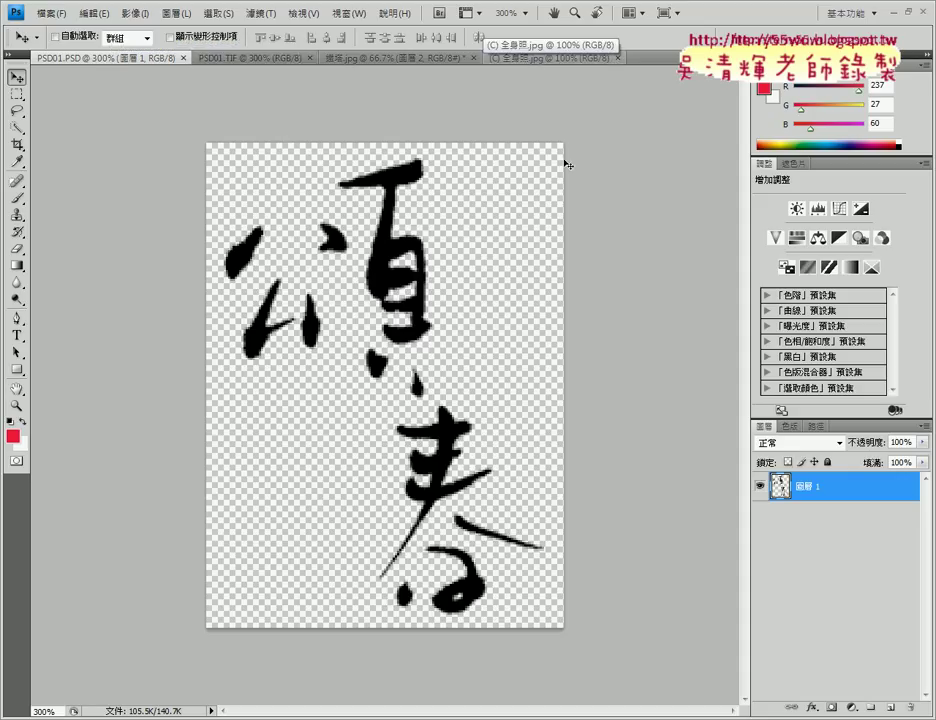
Close the full-body photo, and save the Eiffel Tower image as a Photoshop file before closing it
click(619, 59)
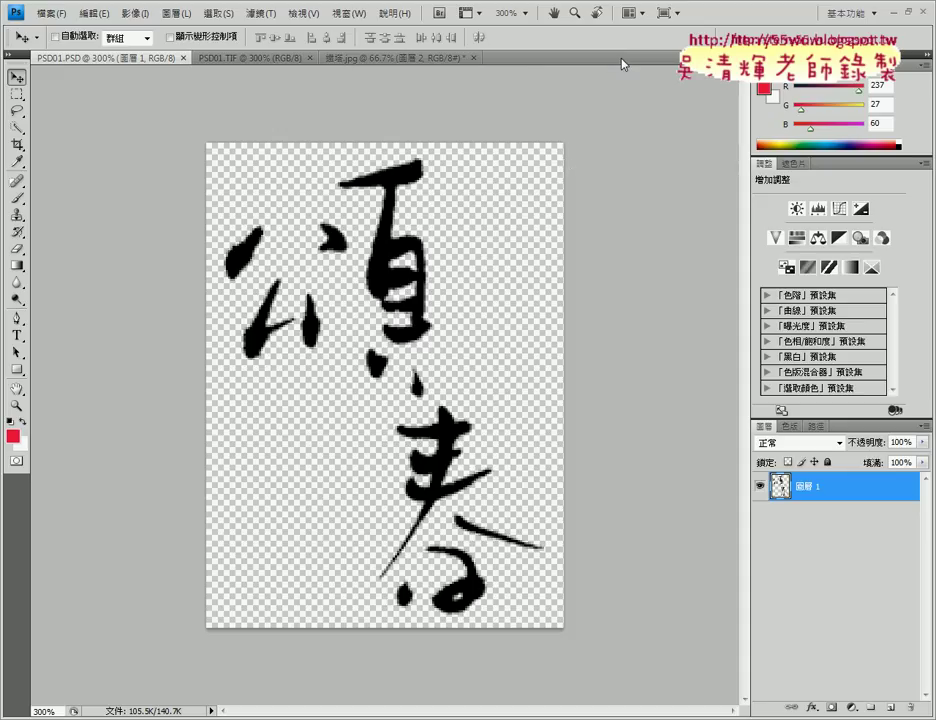
click(474, 58)
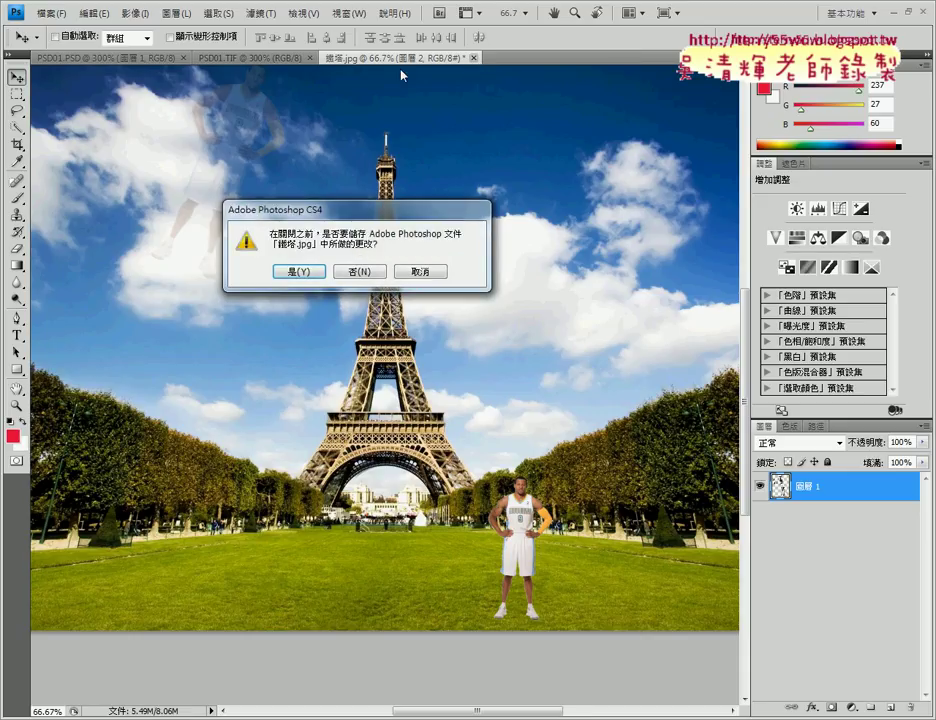
click(311, 275)
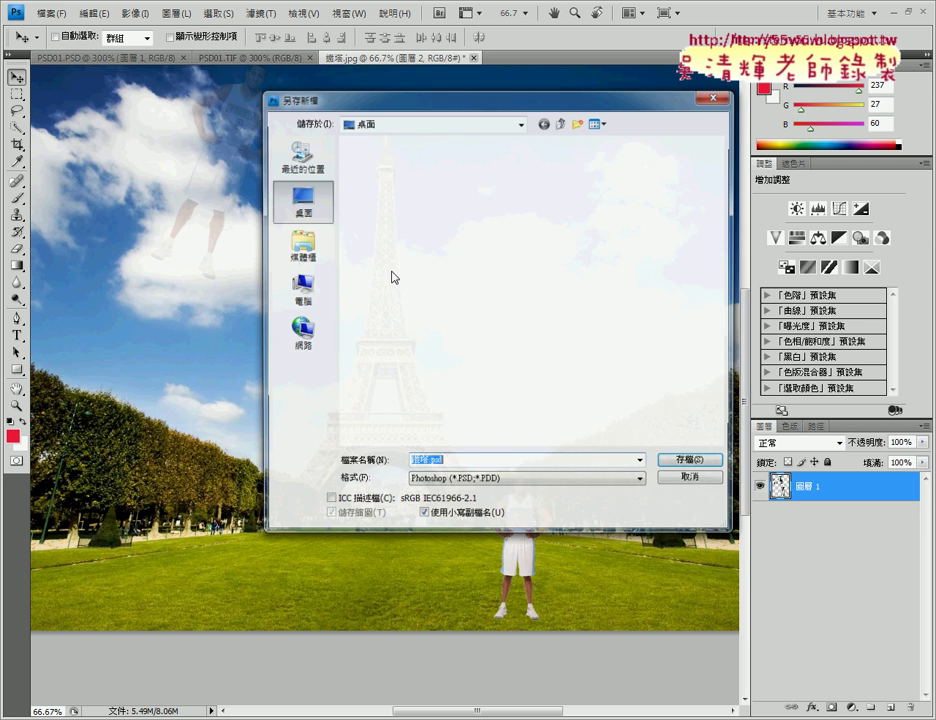
click(686, 463)
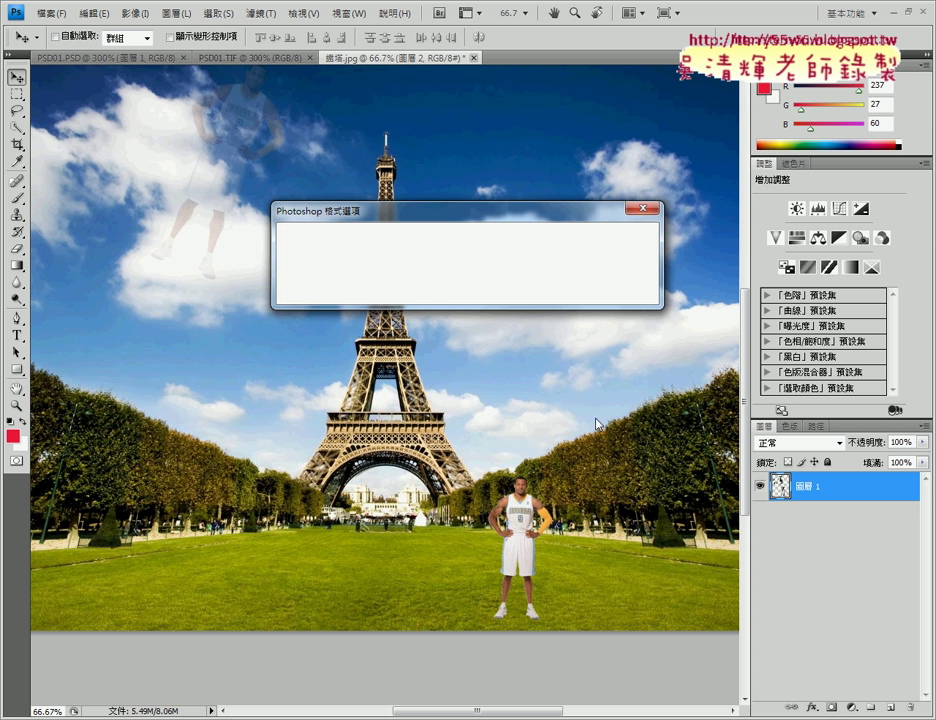
click(614, 242)
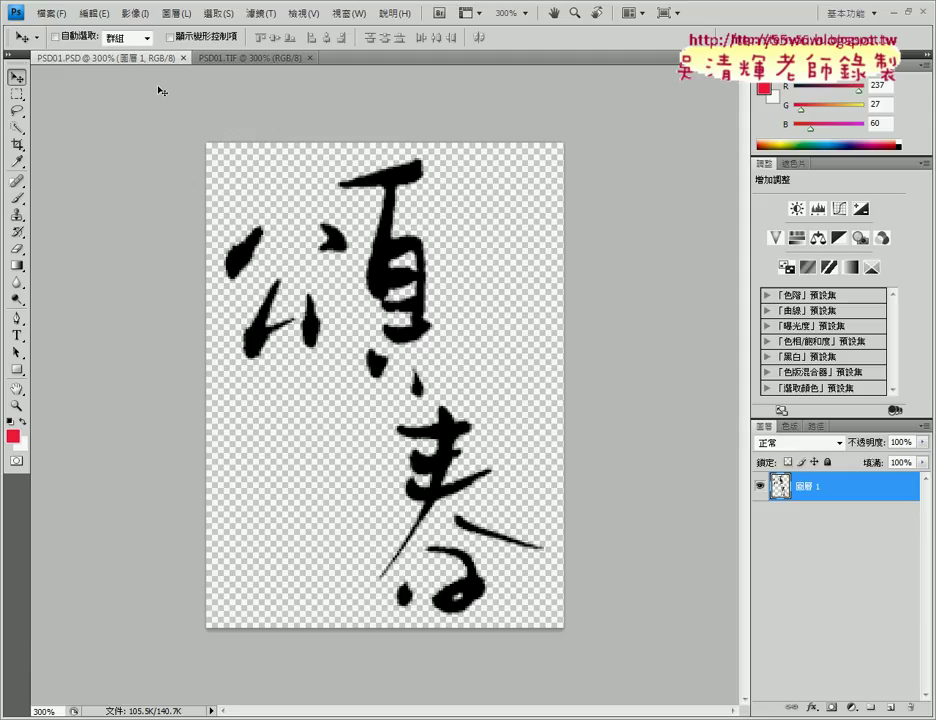
double_click(818, 490)
key(Return)
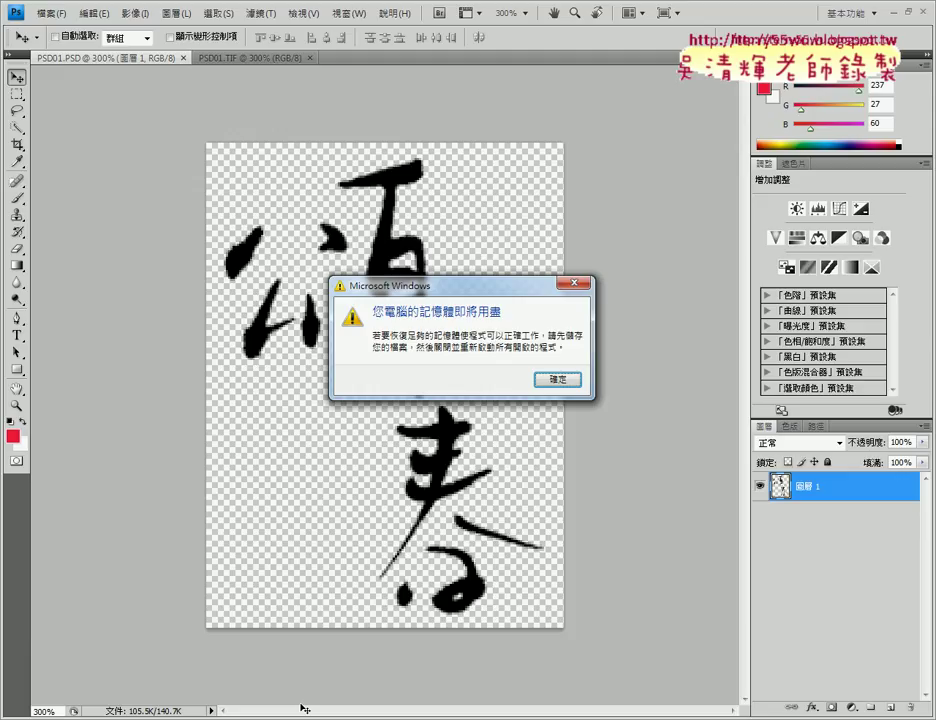
Rename the calligraphy layer from 圖層 1 to 頌春-黑
click(560, 379)
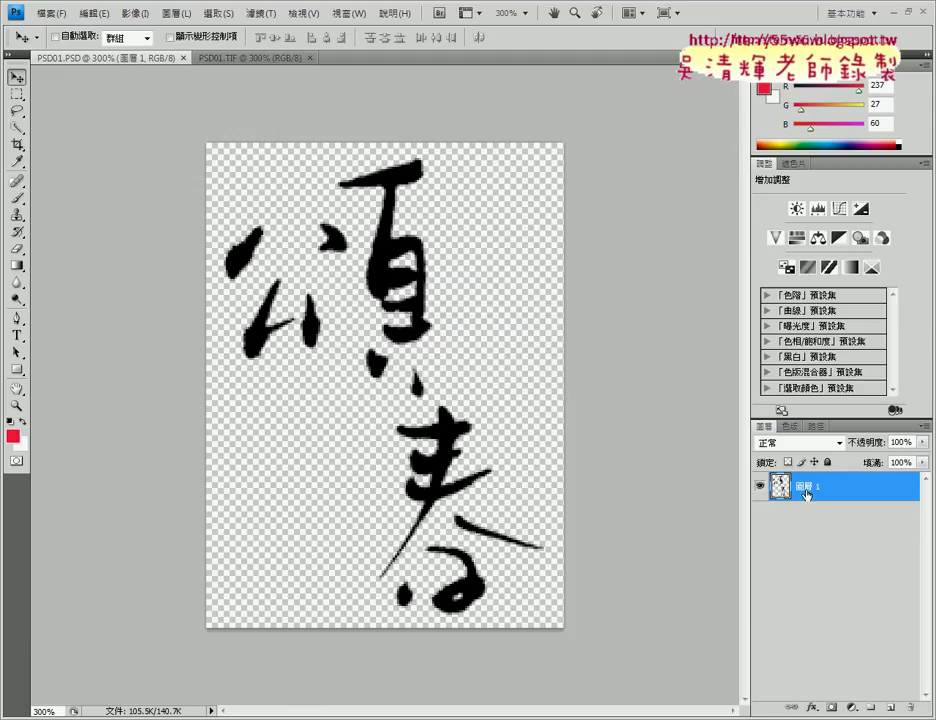
double_click(806, 494)
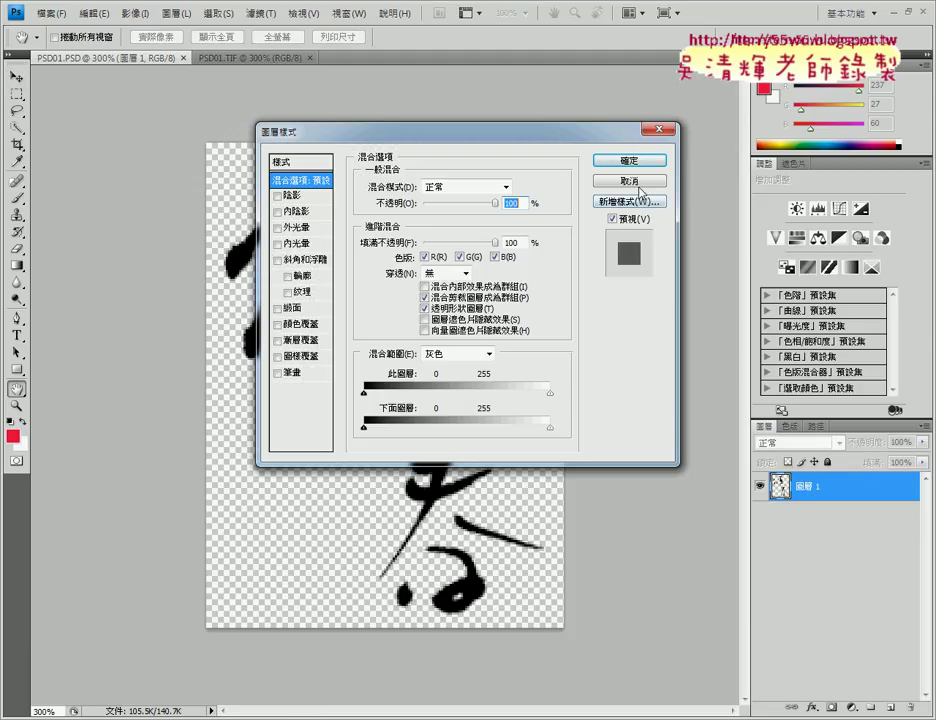
click(630, 181)
double_click(806, 486)
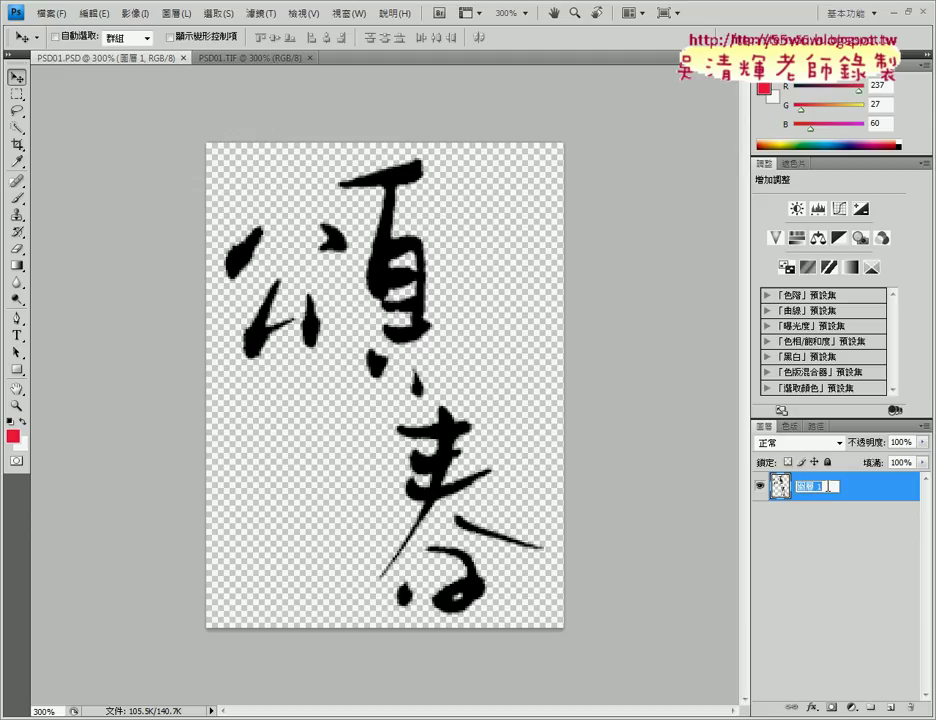
text(sx)
text(頌)
text(春-)
text(黑)
key(Down)
key(Down)
key(Down)
key(Return)
key(Return)
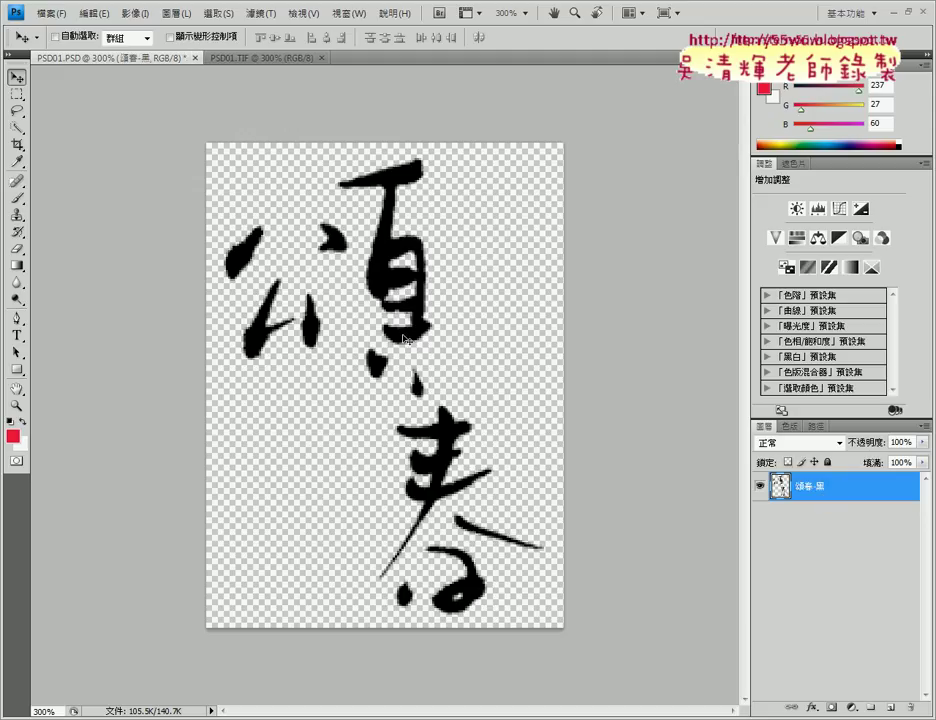
Duplicate 頌春-黑 as a new layer named 頌春-白 and keep the copy selected
right_click(842, 492)
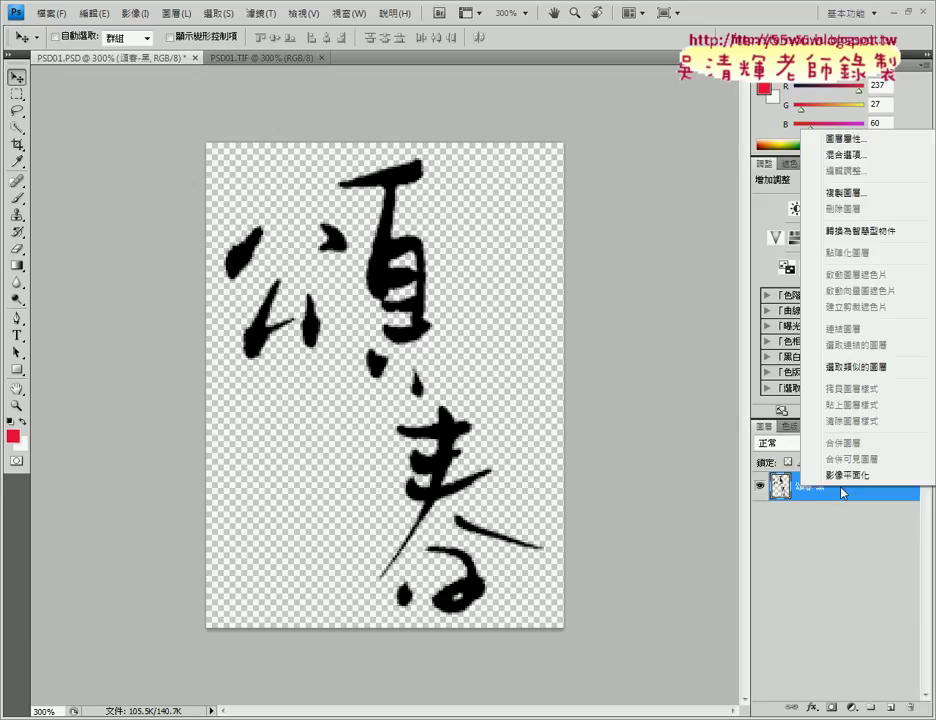
click(853, 192)
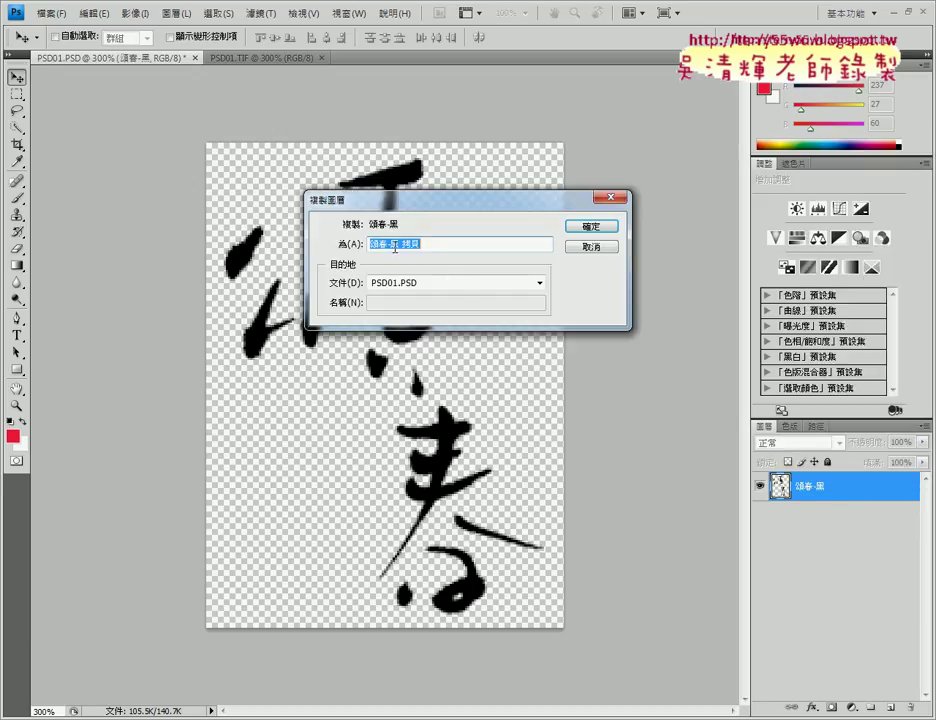
drag(391, 243, 483, 241)
key(space)
key(space)
key(Return)
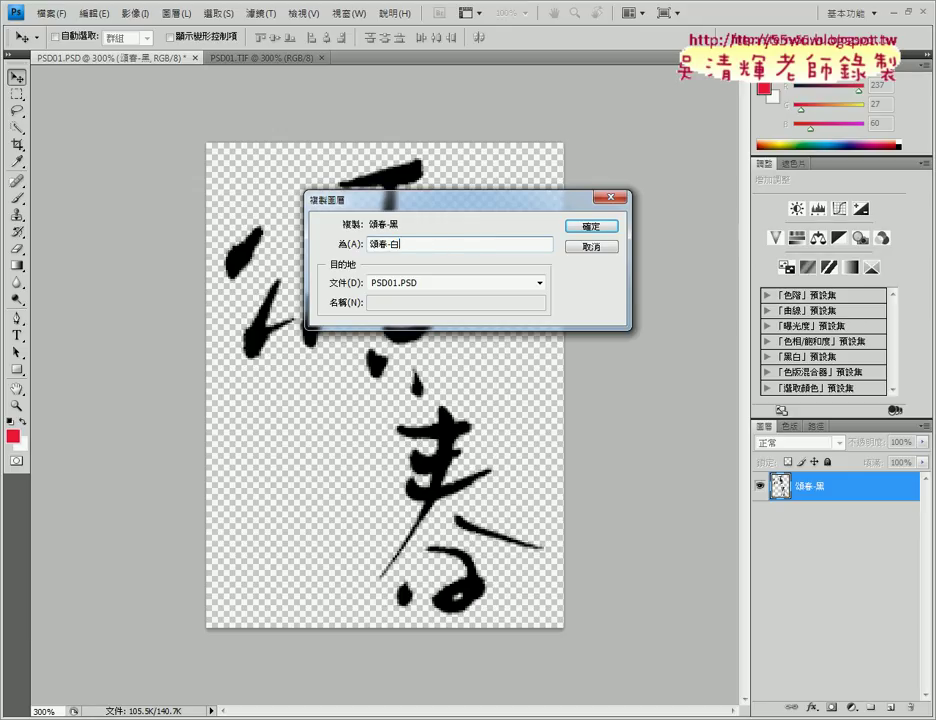
key(Return)
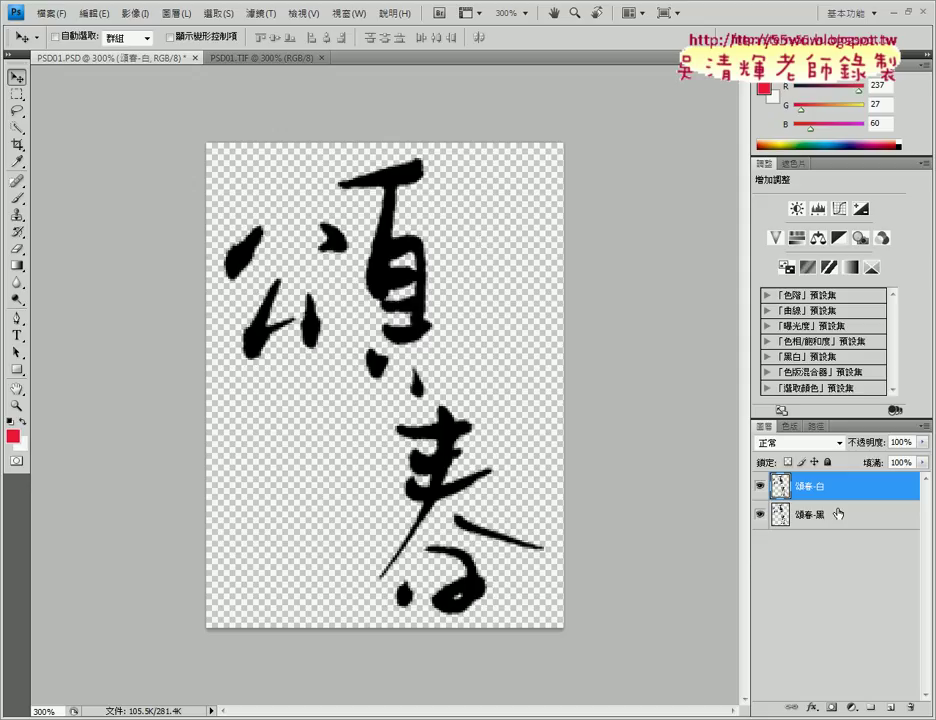
click(800, 516)
click(825, 487)
Load the 頌春-白 layer's calligraphy strokes as a pixel selection with Select Pixels
click(17, 127)
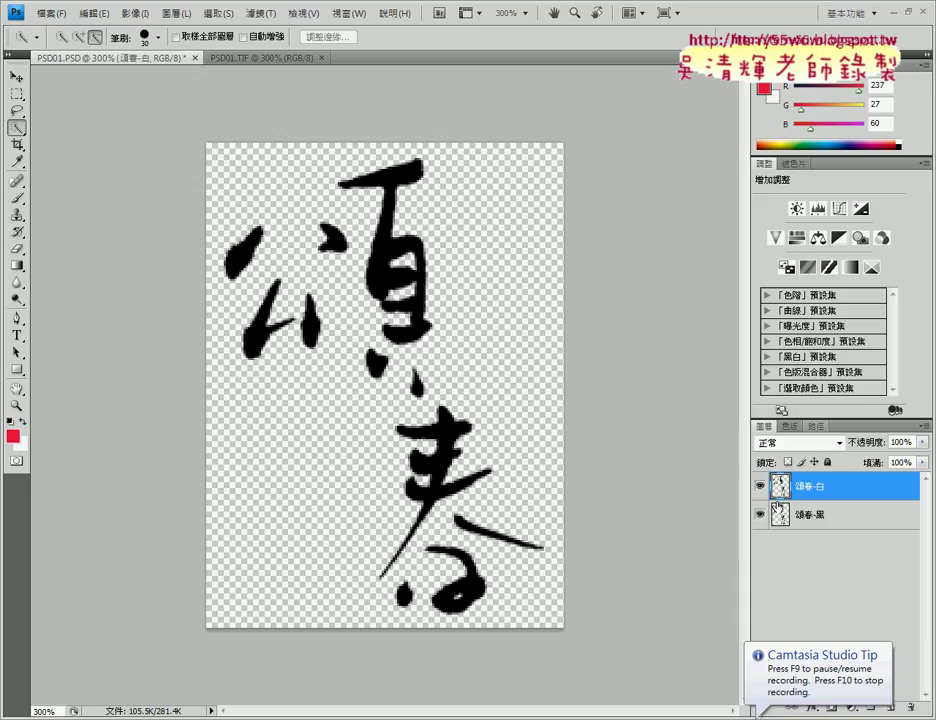
right_click(779, 487)
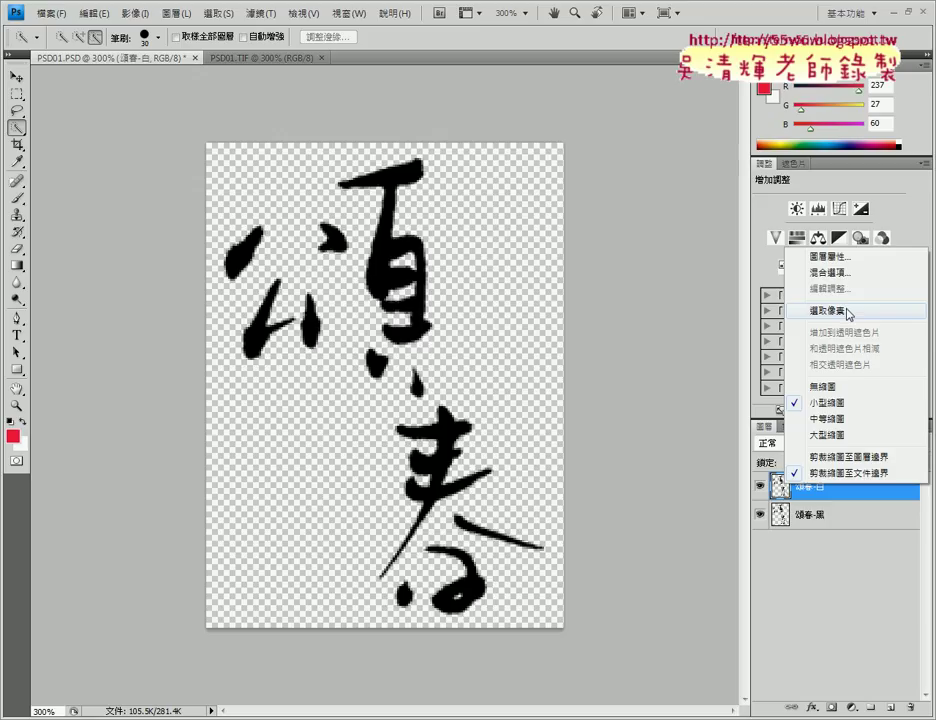
click(848, 313)
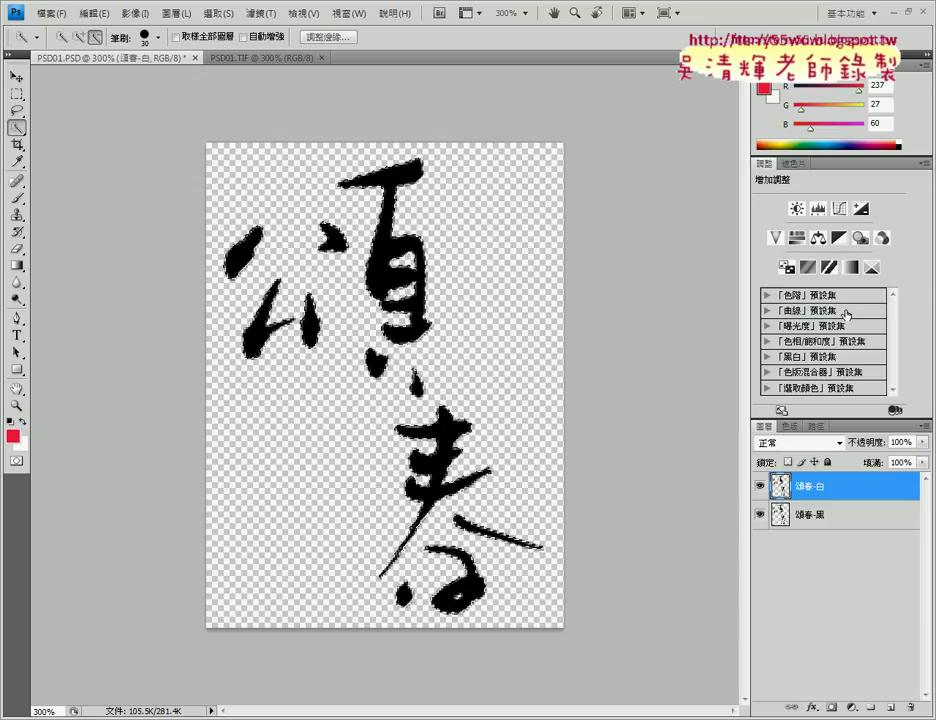
right_click(781, 482)
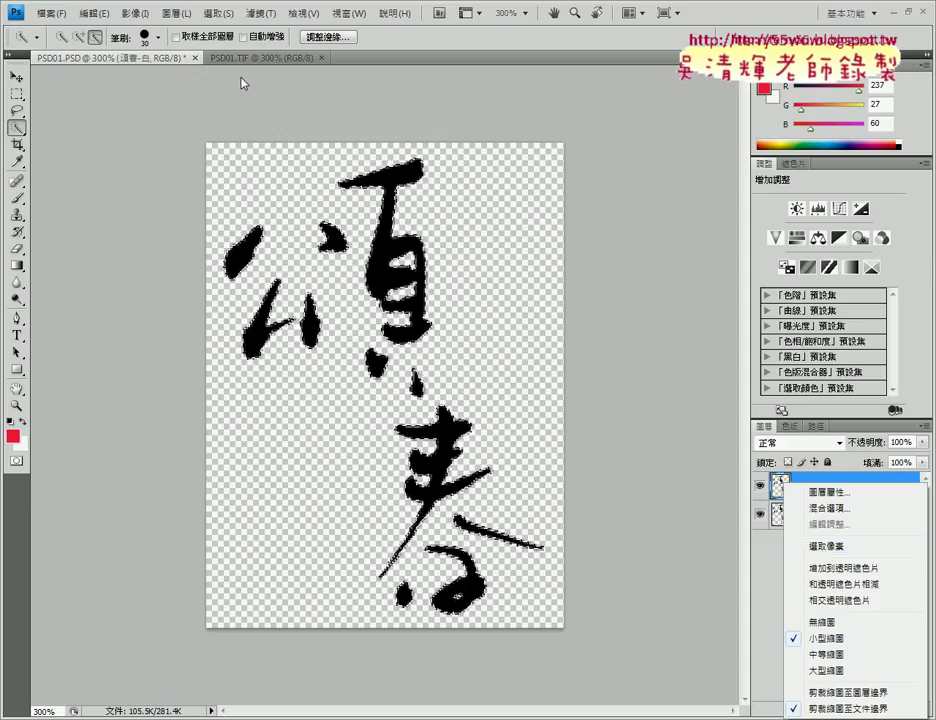
click(96, 18)
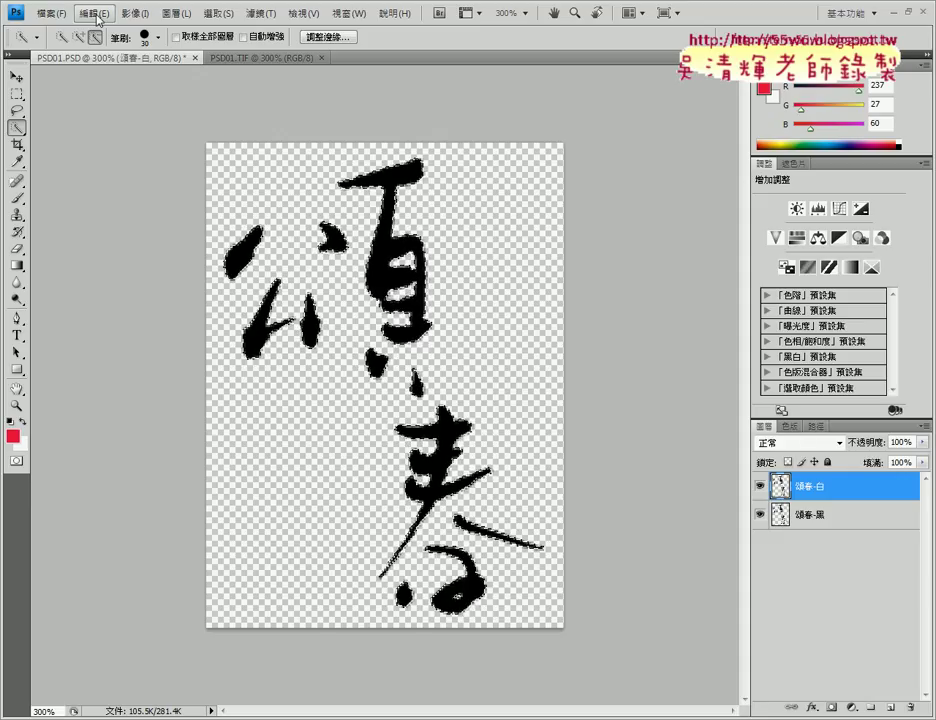
Fill the selected 頌春-白 strokes with White
click(96, 18)
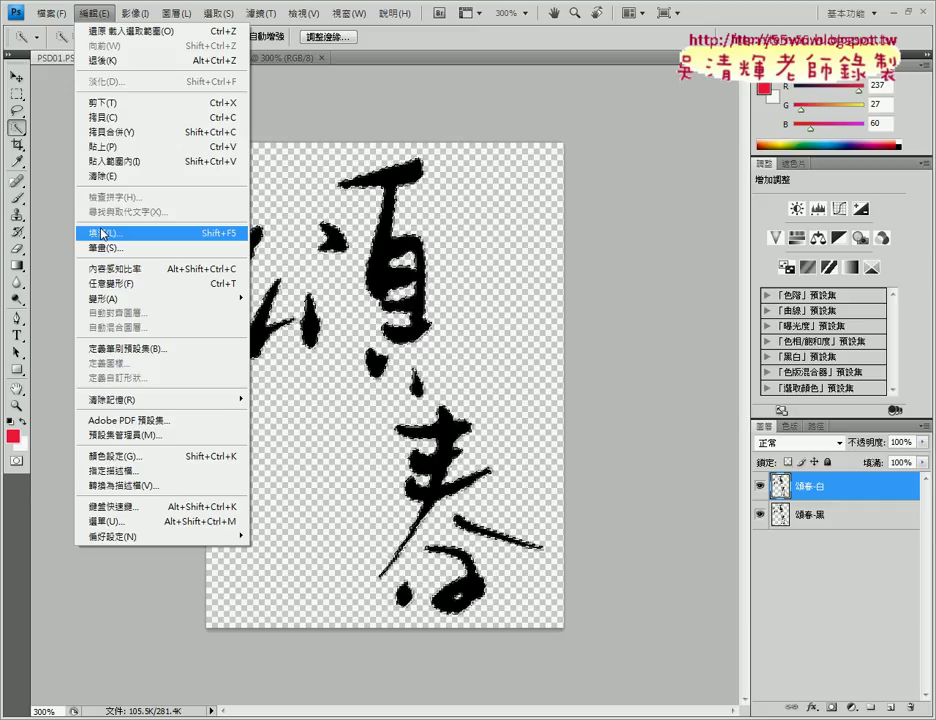
click(103, 234)
click(443, 233)
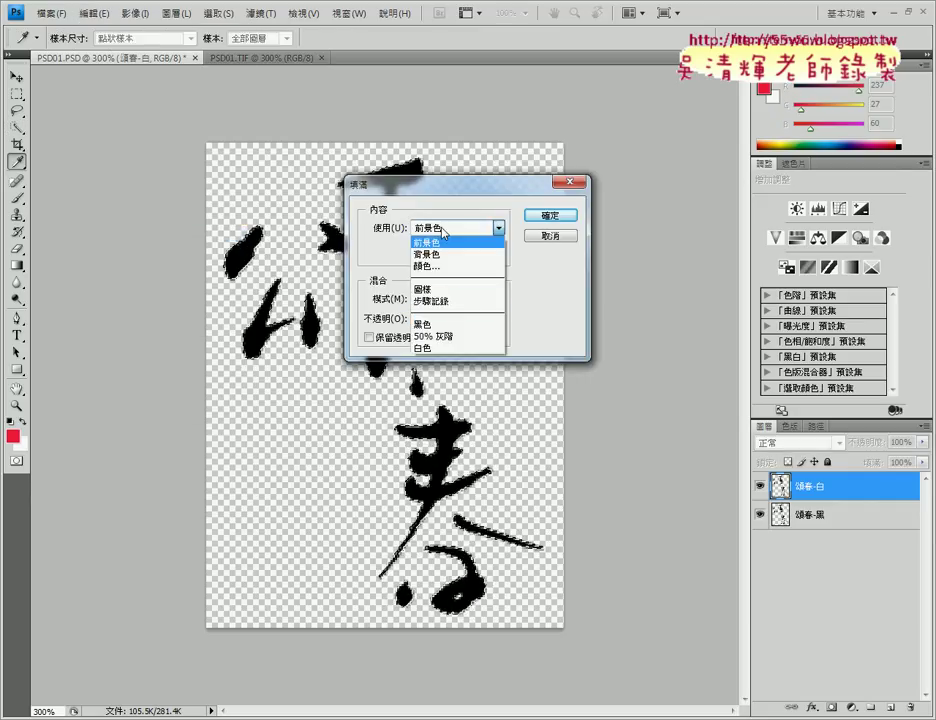
click(440, 464)
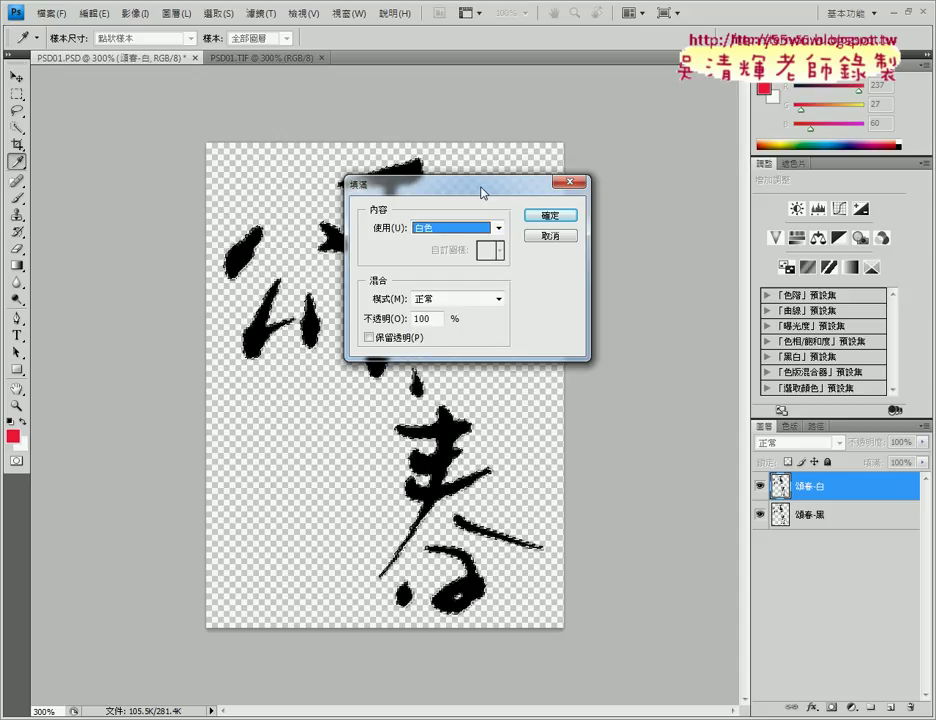
drag(482, 184, 650, 175)
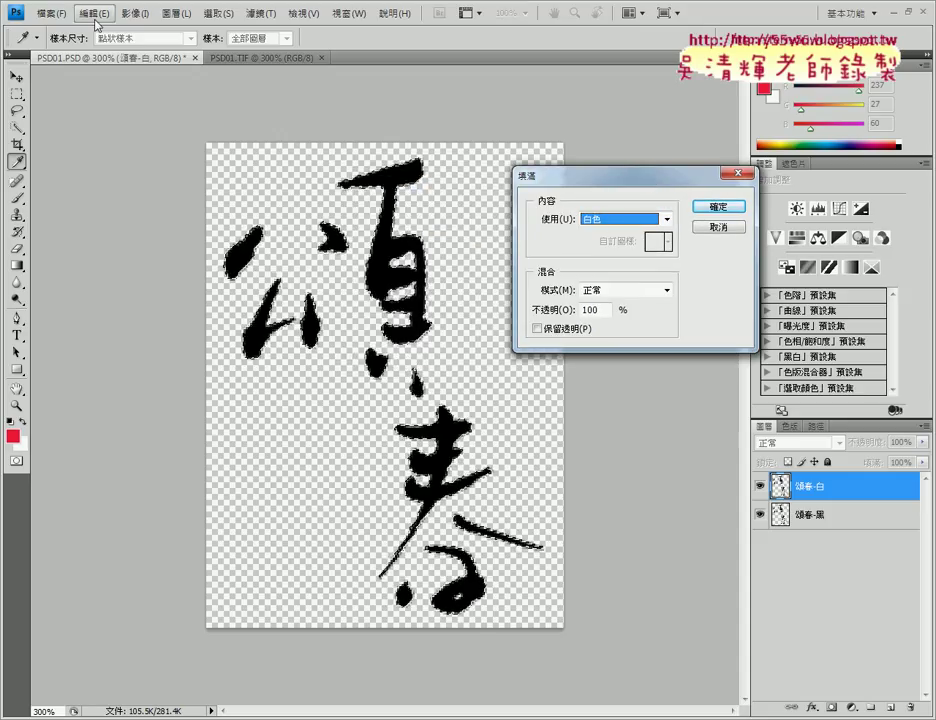
click(729, 207)
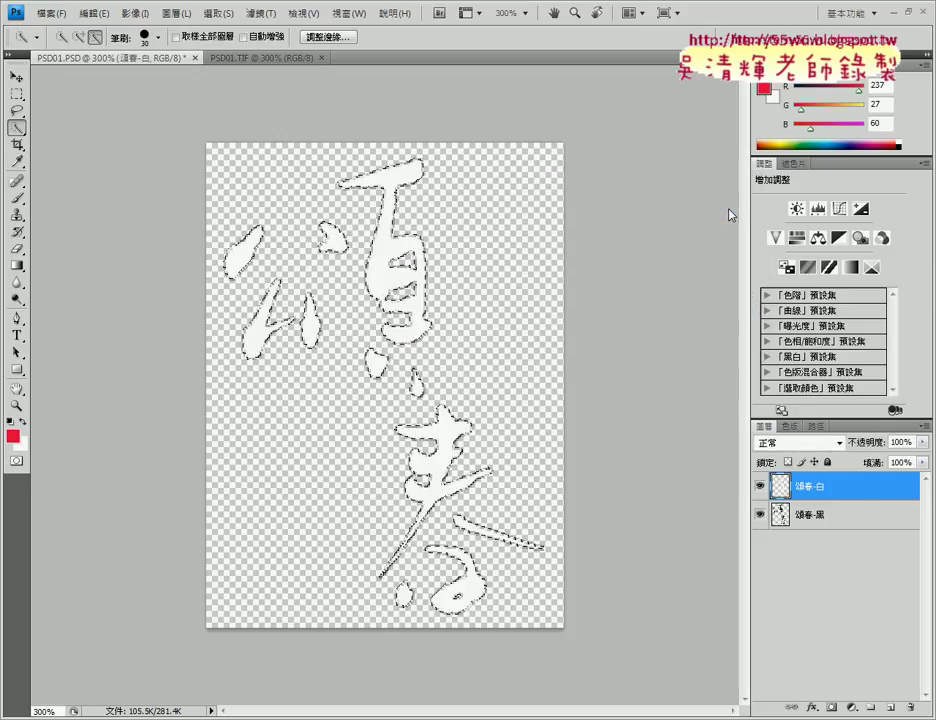
With the Move tool active, deselect the strokes
click(15, 75)
click(220, 16)
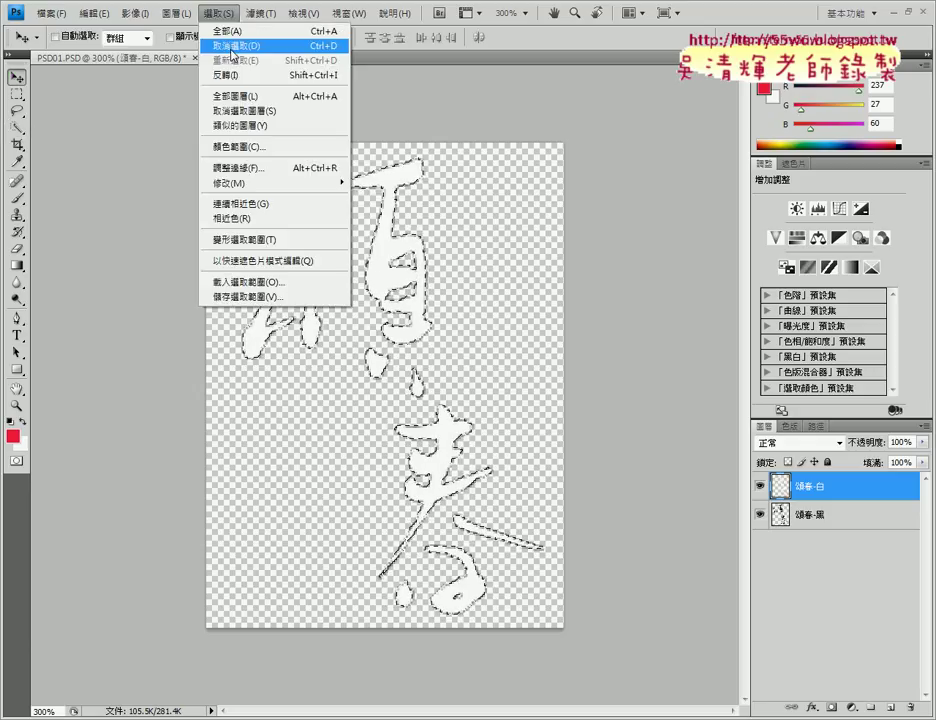
click(232, 46)
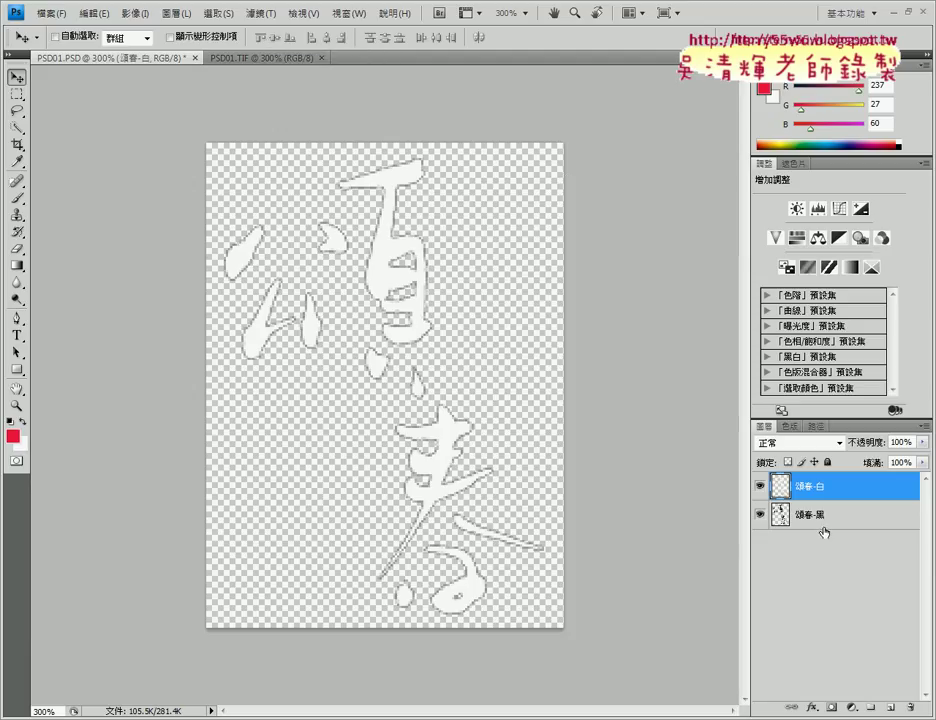
Toggle 頌春-白 visibility to compare against the black layer, then view PSD01.TIF
click(760, 487)
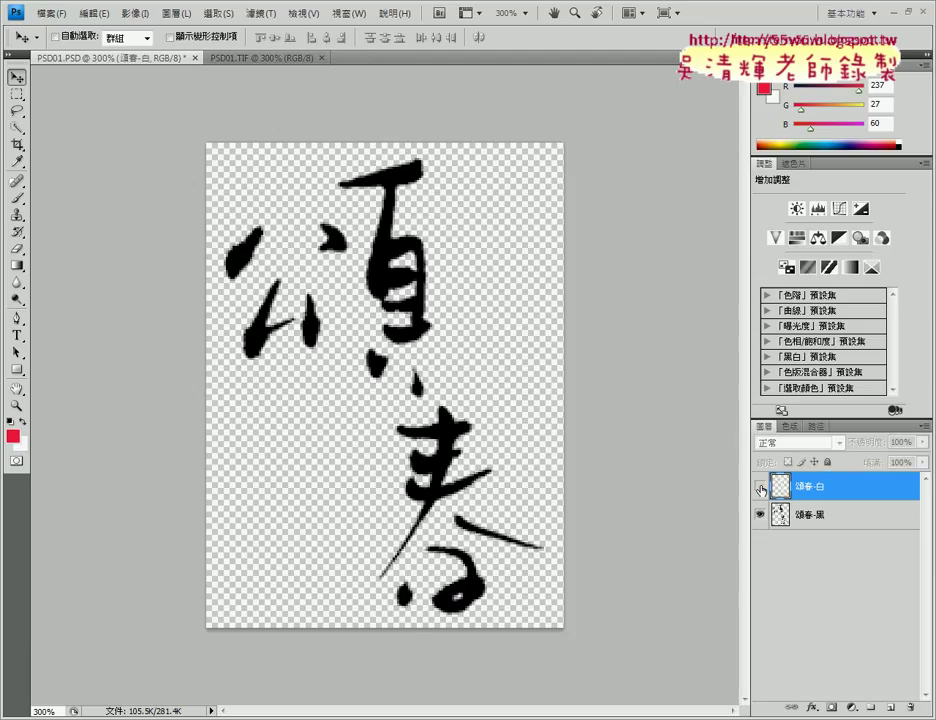
click(760, 487)
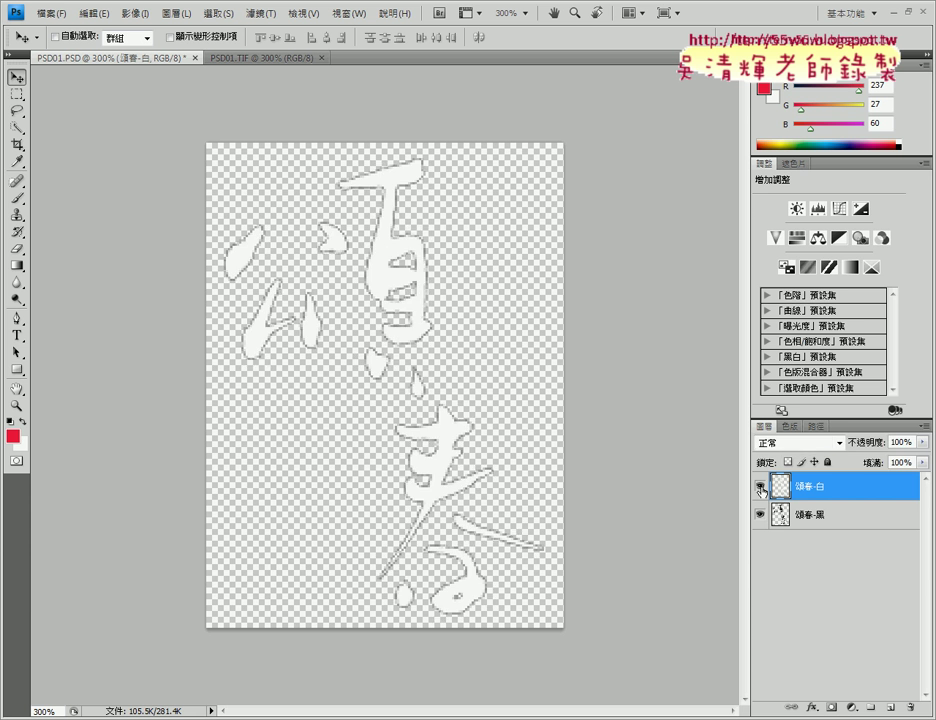
click(760, 487)
click(257, 60)
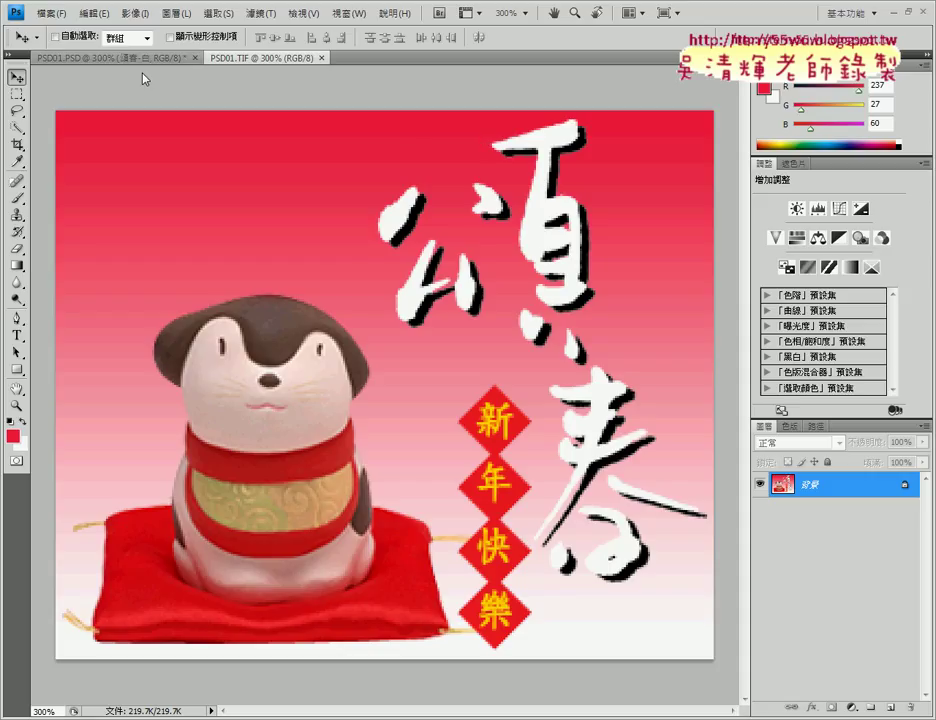
Back in PSD01.PSD, trial-nudge the white 頌春 layer to test shadow offsets
click(110, 57)
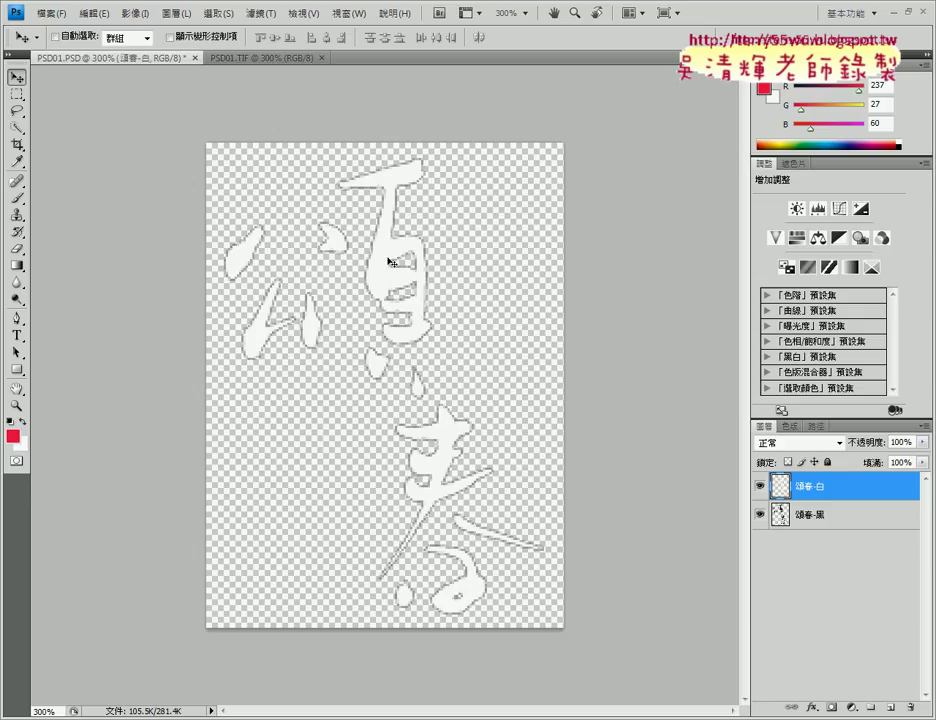
key(Left)
key(Up)
key(Left)
key(Up)
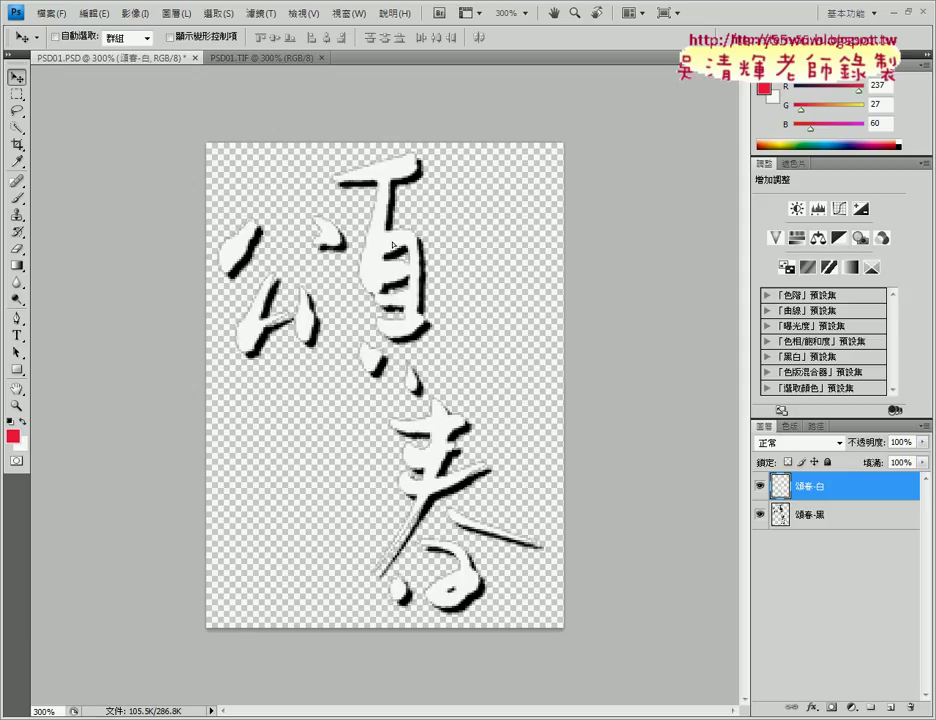
key(Left)
key(Down)
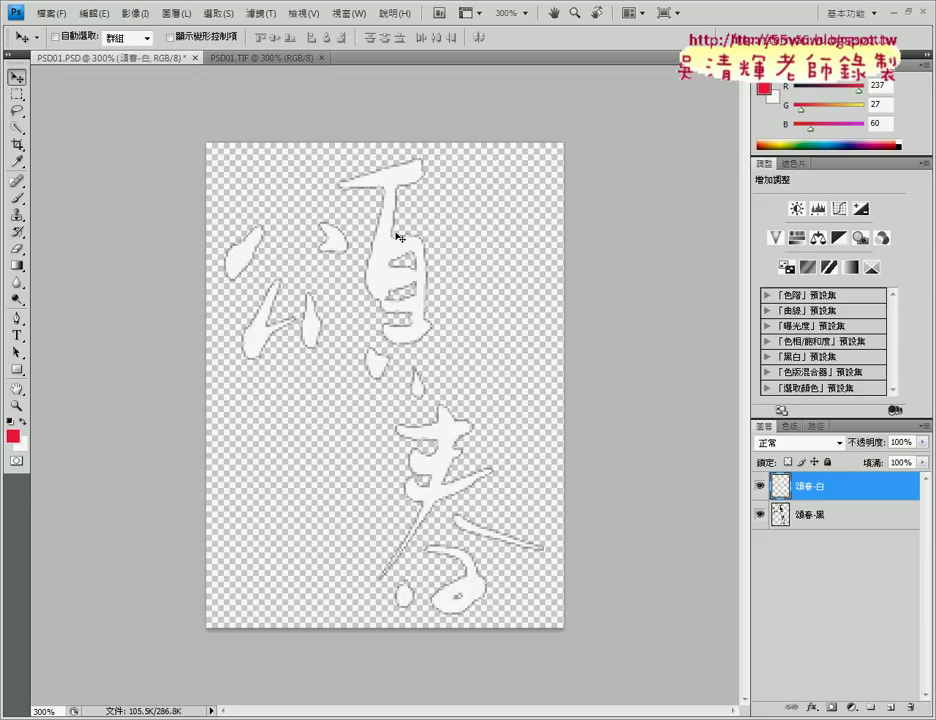
key(Up)
key(Left)
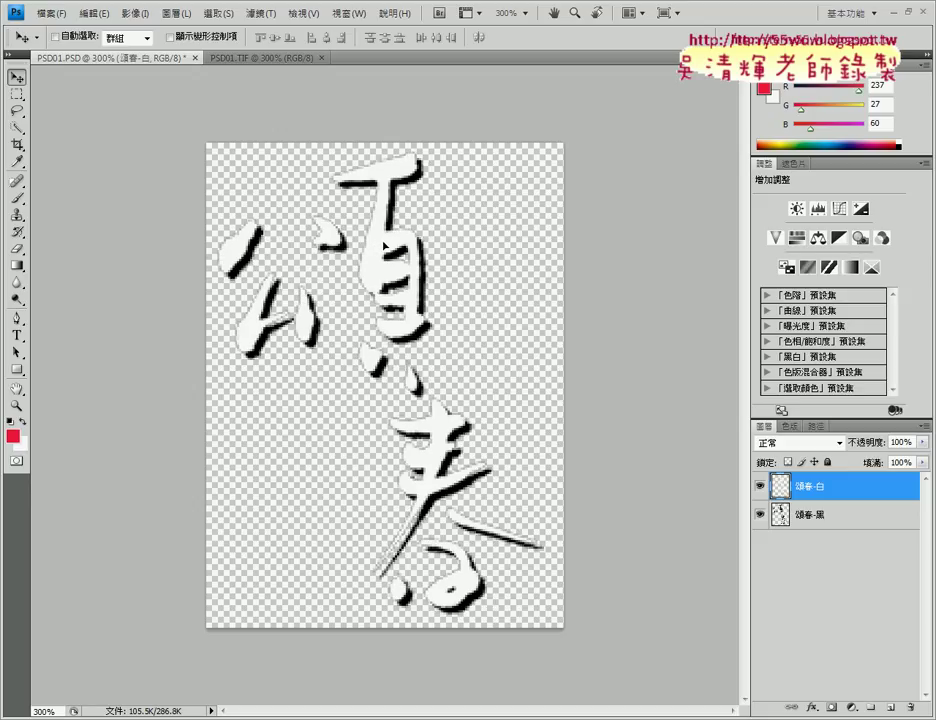
key(Up)
key(Left)
key(Up)
key(Left)
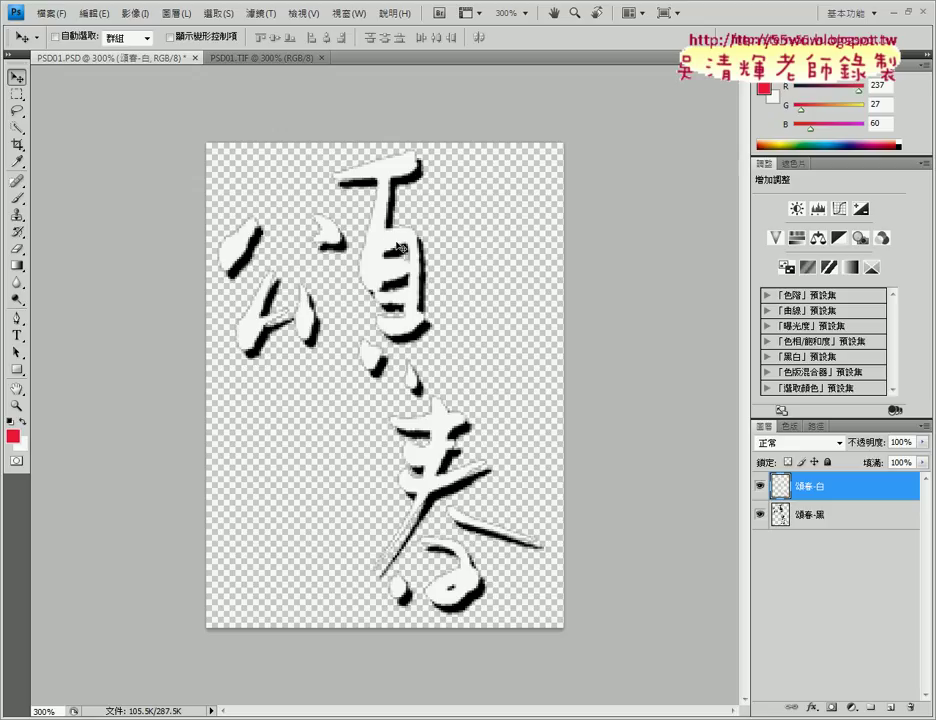
key(Down)
key(Right)
key(Down)
key(Right)
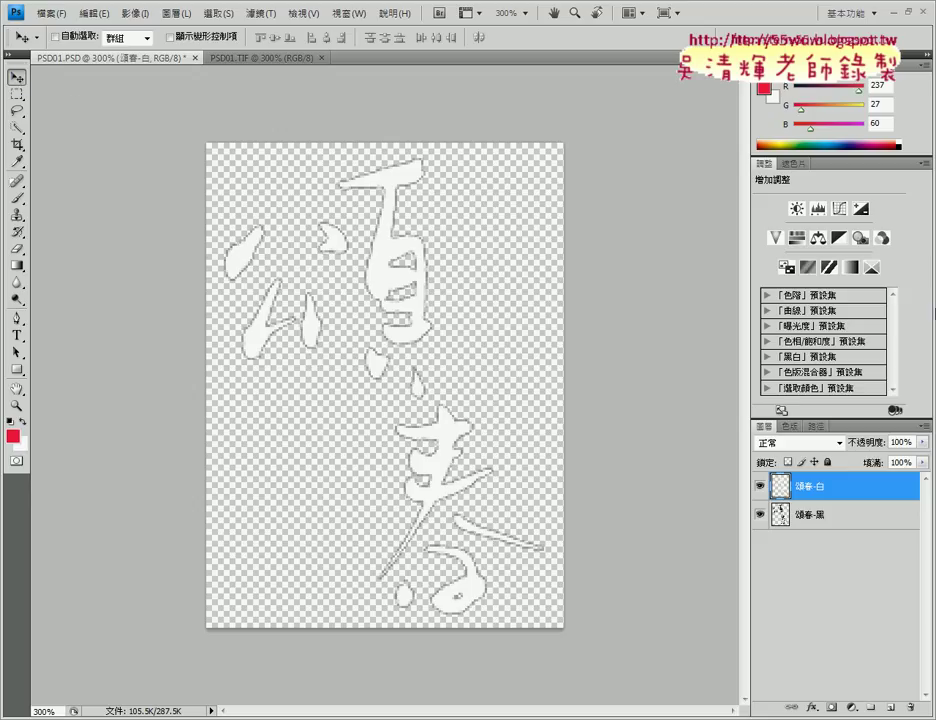
Offset the white 頌春 three steps up and three left to reveal the black shadow
key(Up)
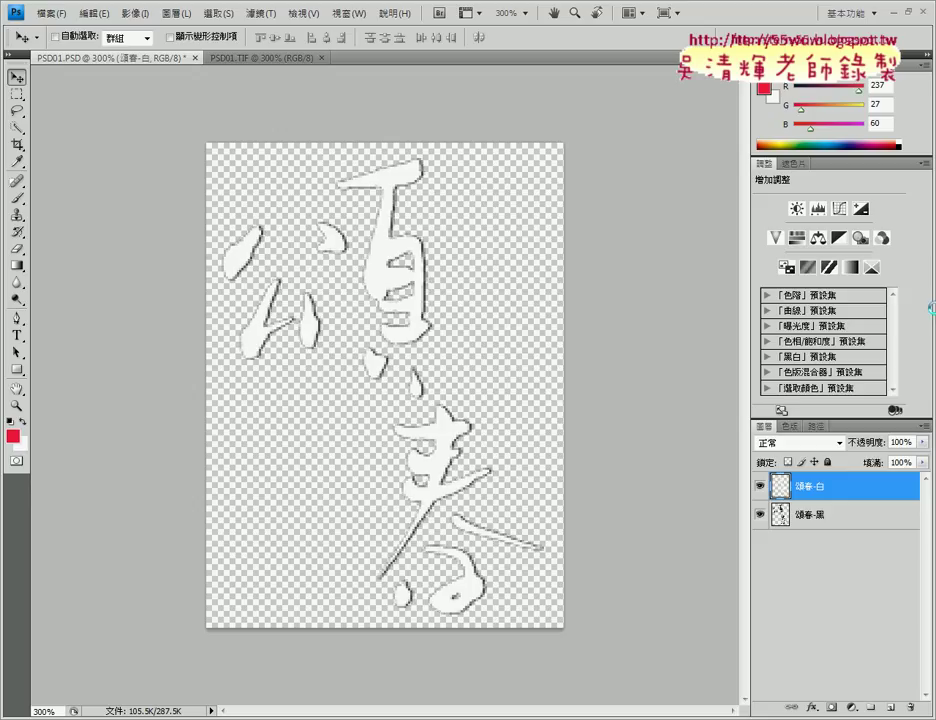
key(Up)
key(Up)
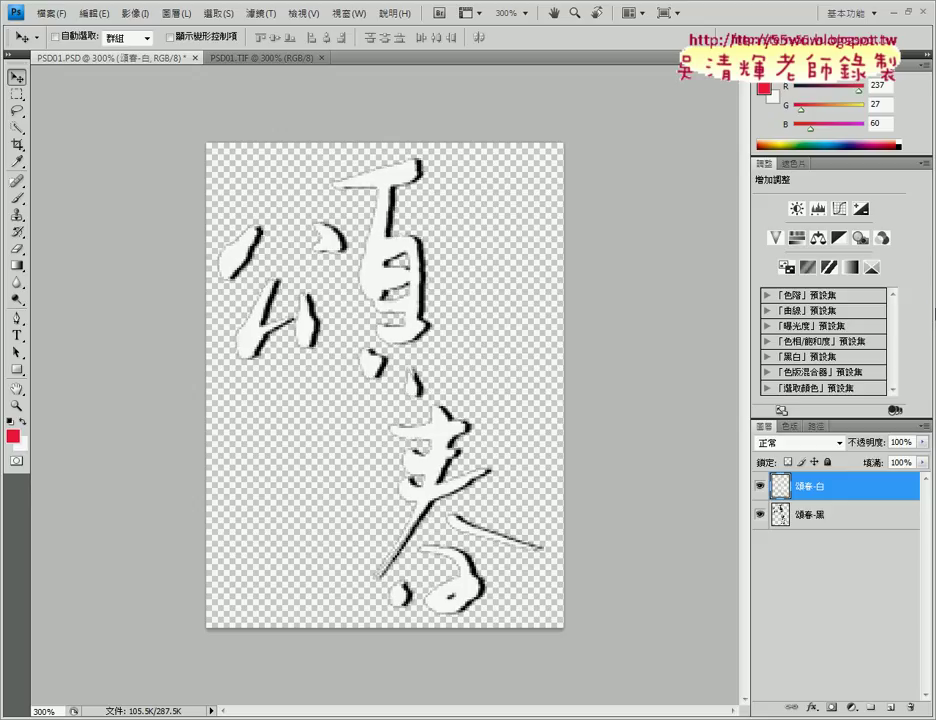
key(Up)
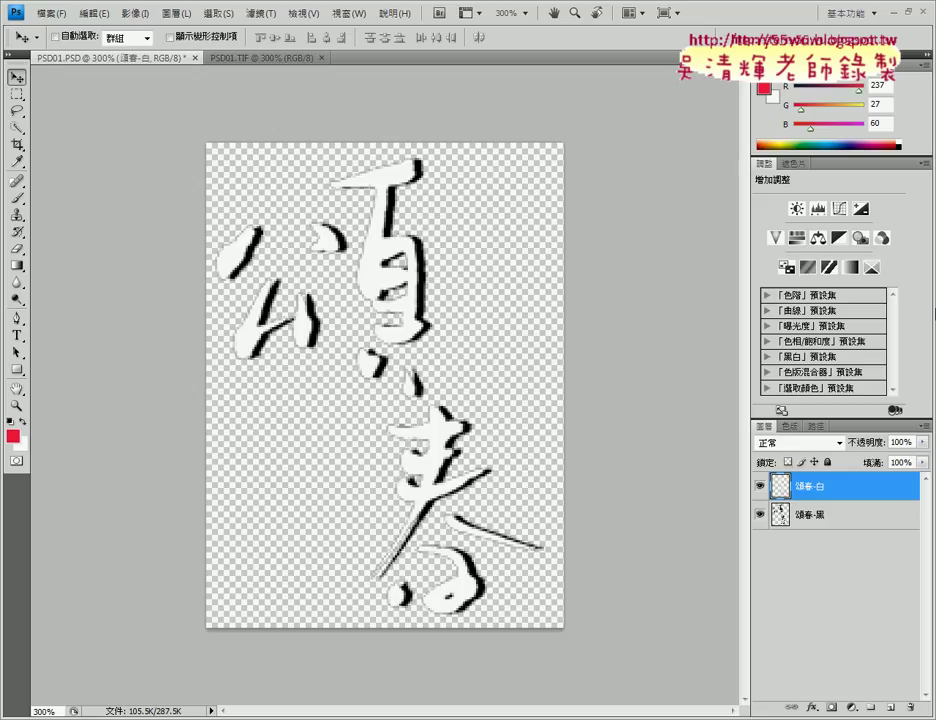
key(Left)
key(Left)
key(Left)
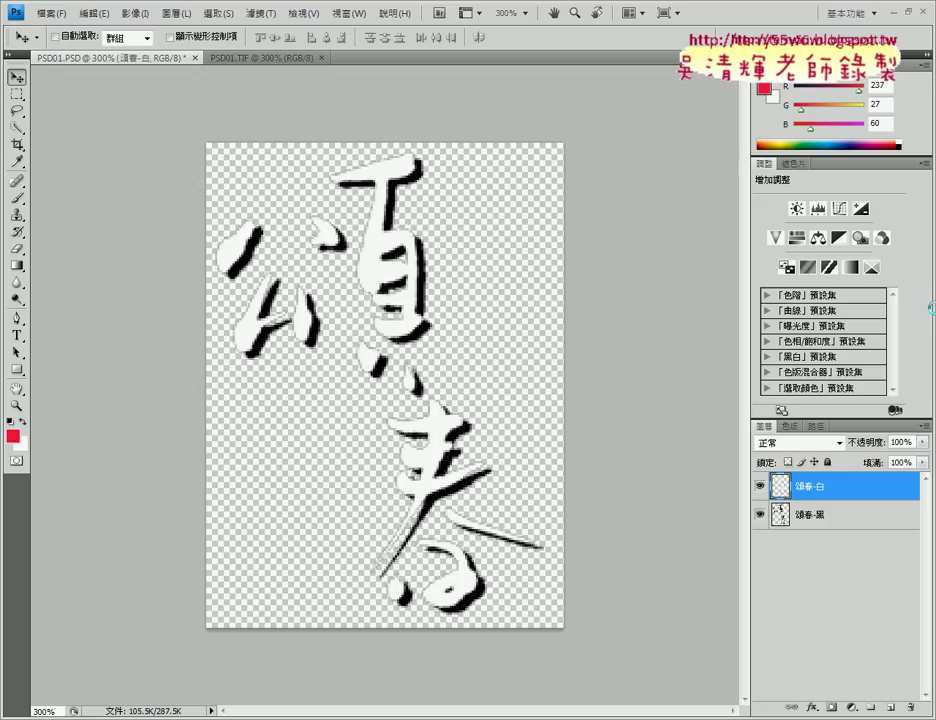
key(Left)
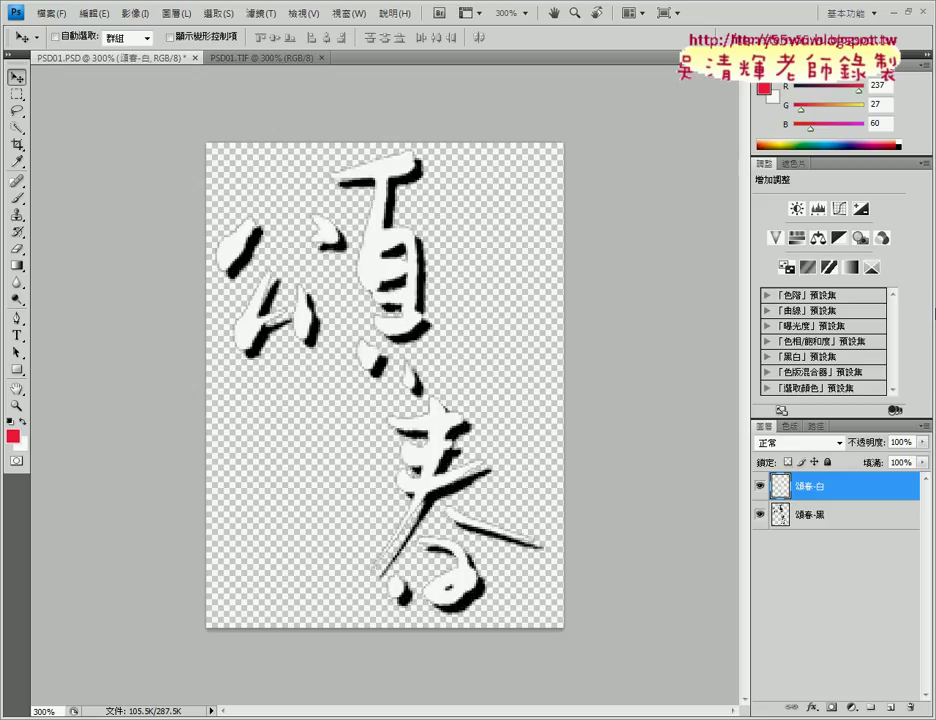
key(Left)
key(Left)
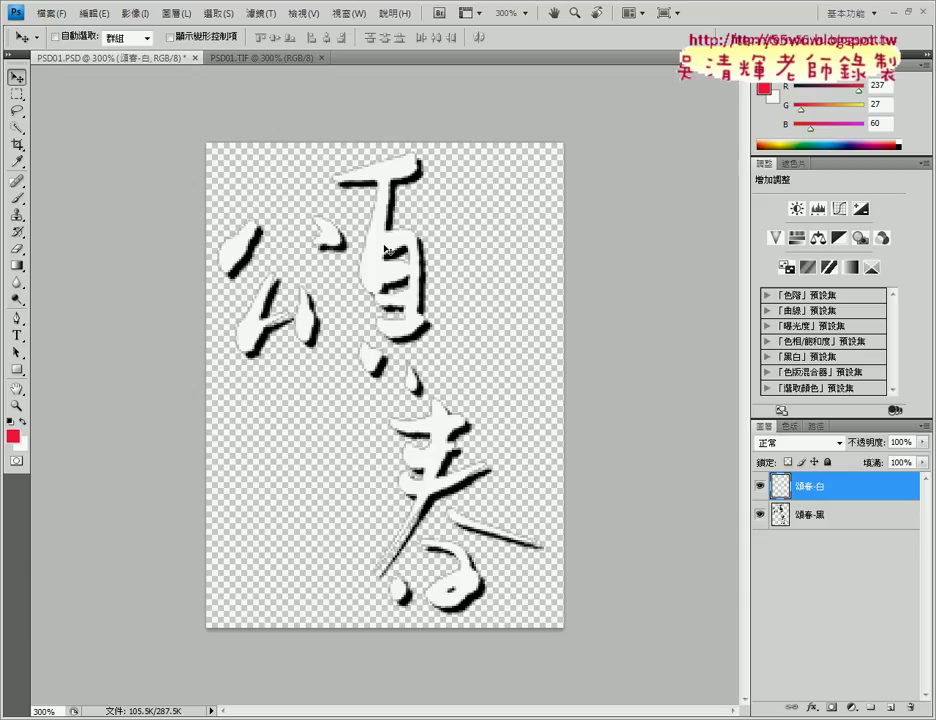
Select both 頌春-白 and 頌春-黑 and link them with 連結圖層
shift+click(843, 522)
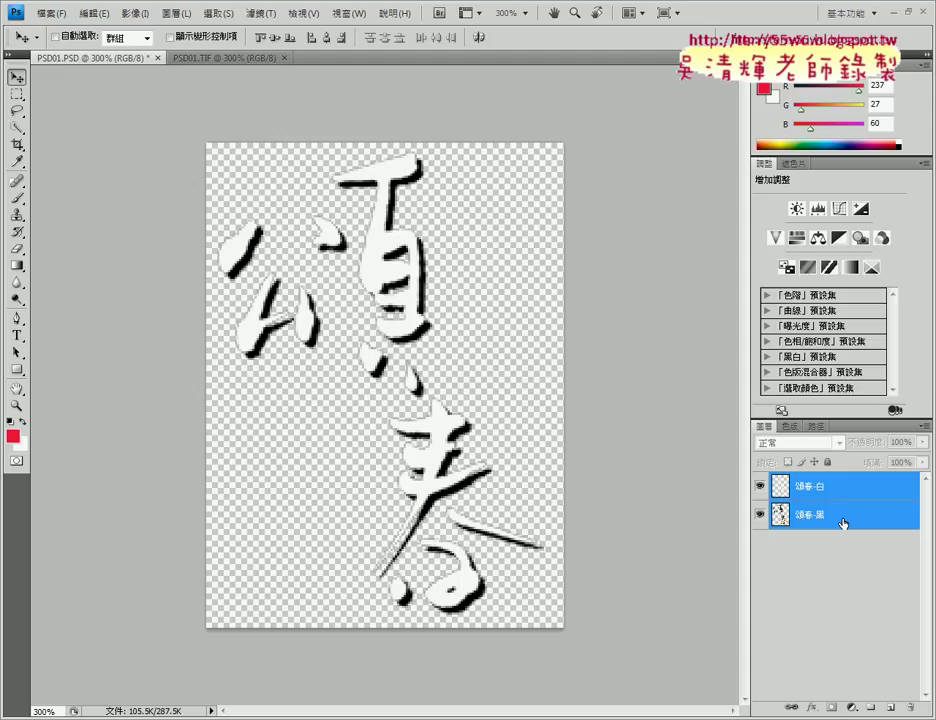
ctrl+click(843, 522)
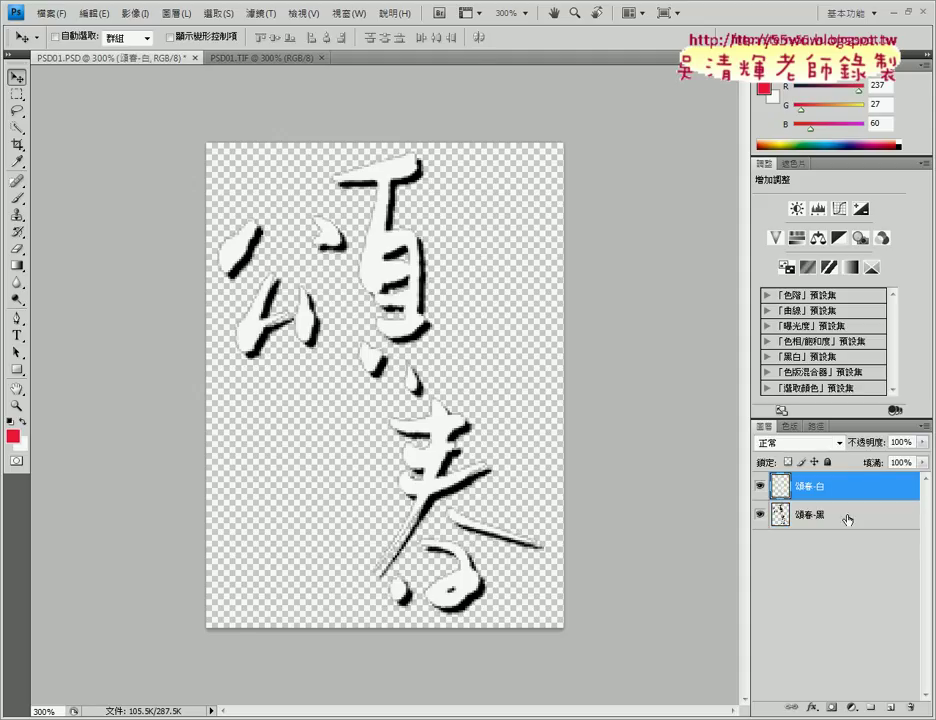
shift+click(845, 522)
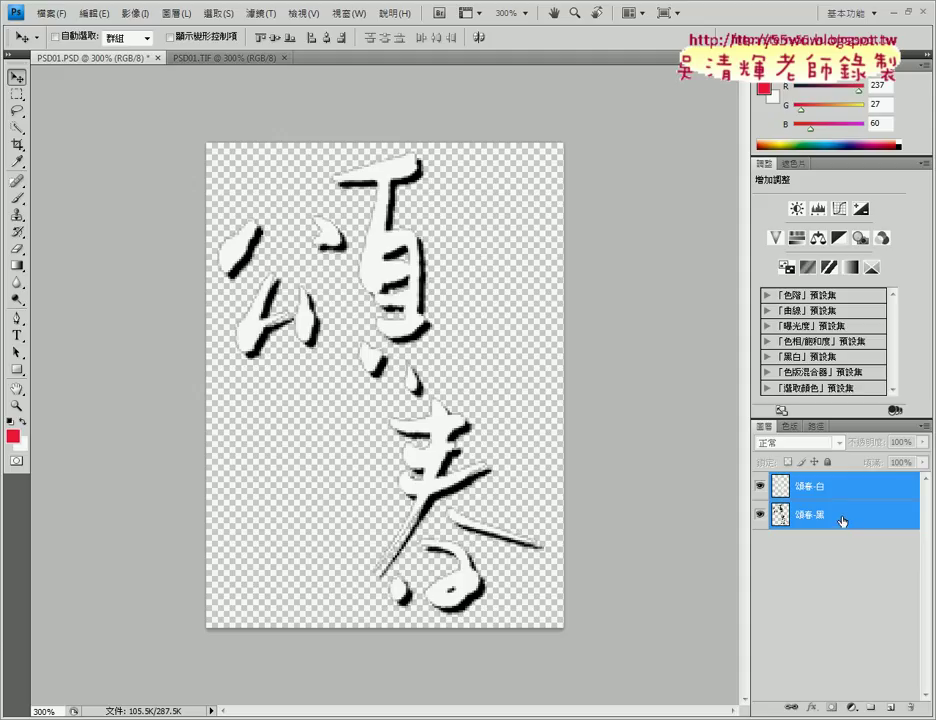
right_click(843, 521)
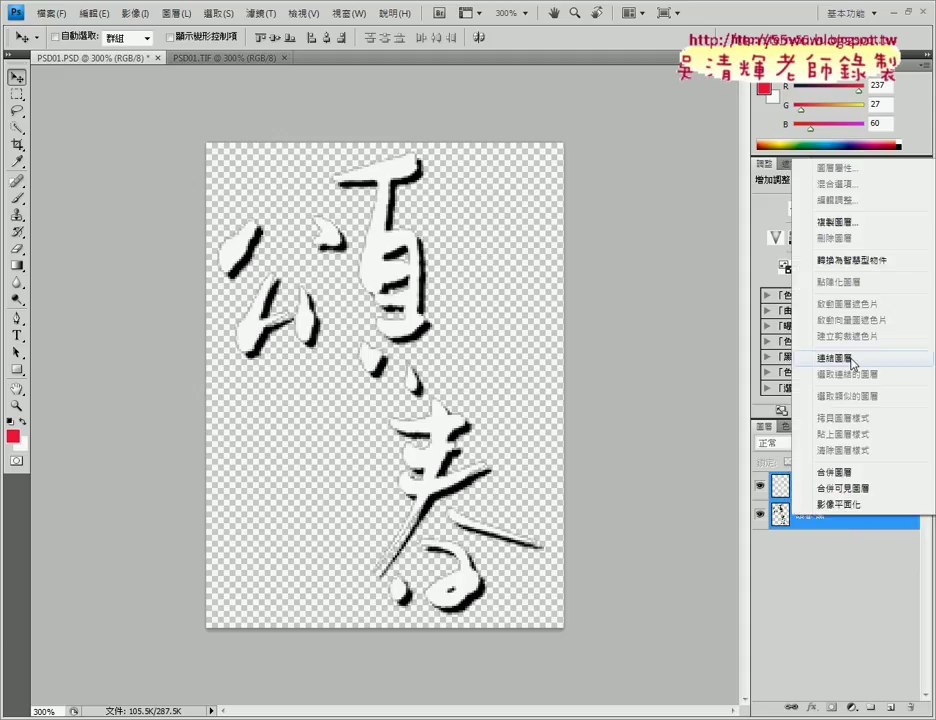
click(852, 360)
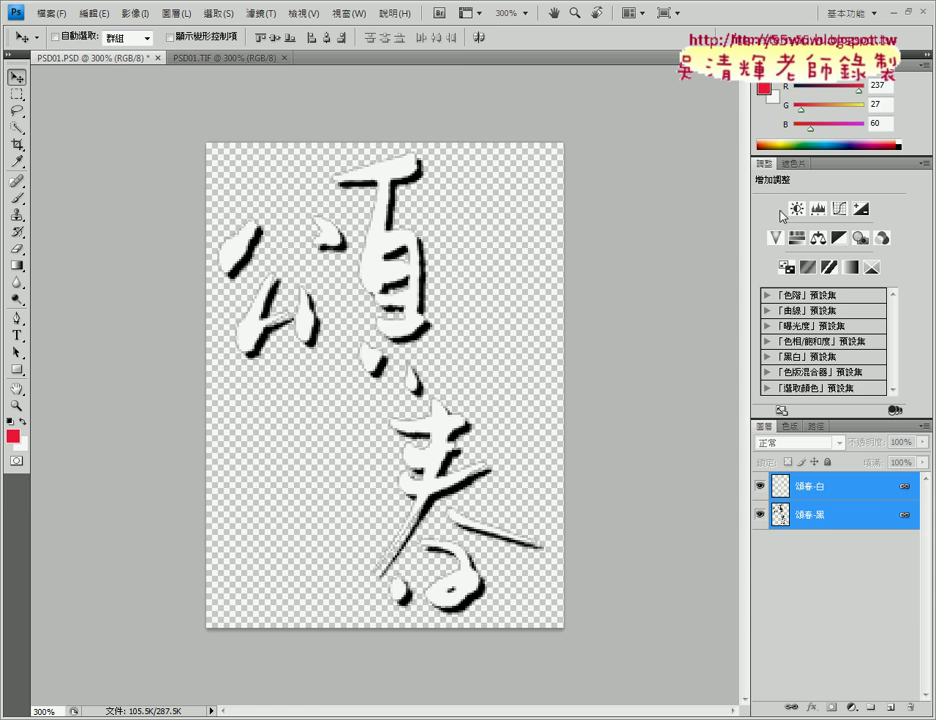
Browse to drive D: in Explorer to locate 102.psd beside a reduced Photoshop window
double_click(755, 14)
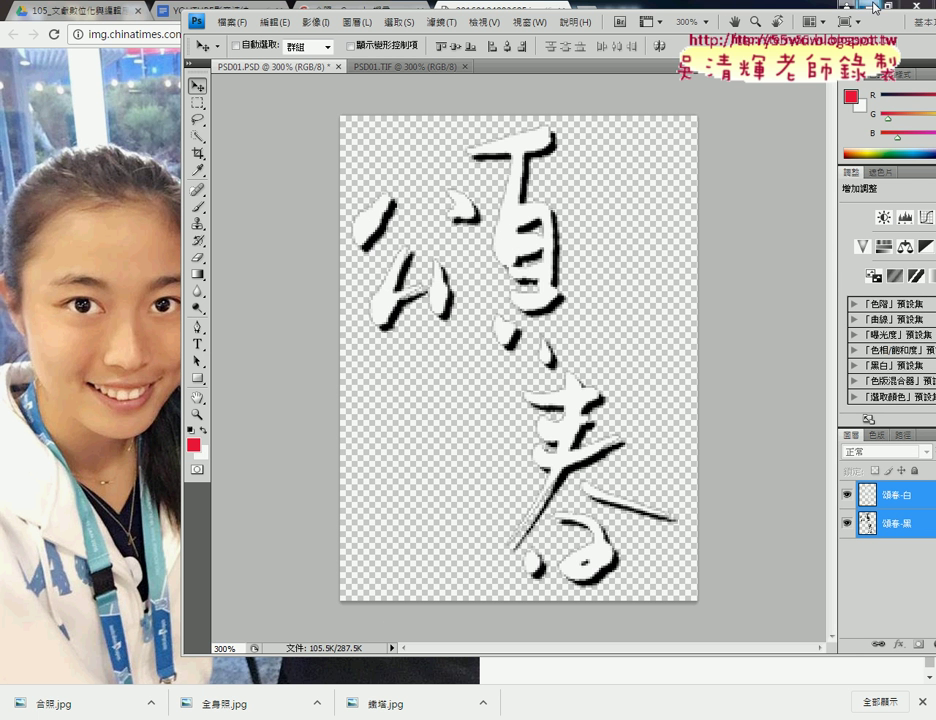
key(super+Home)
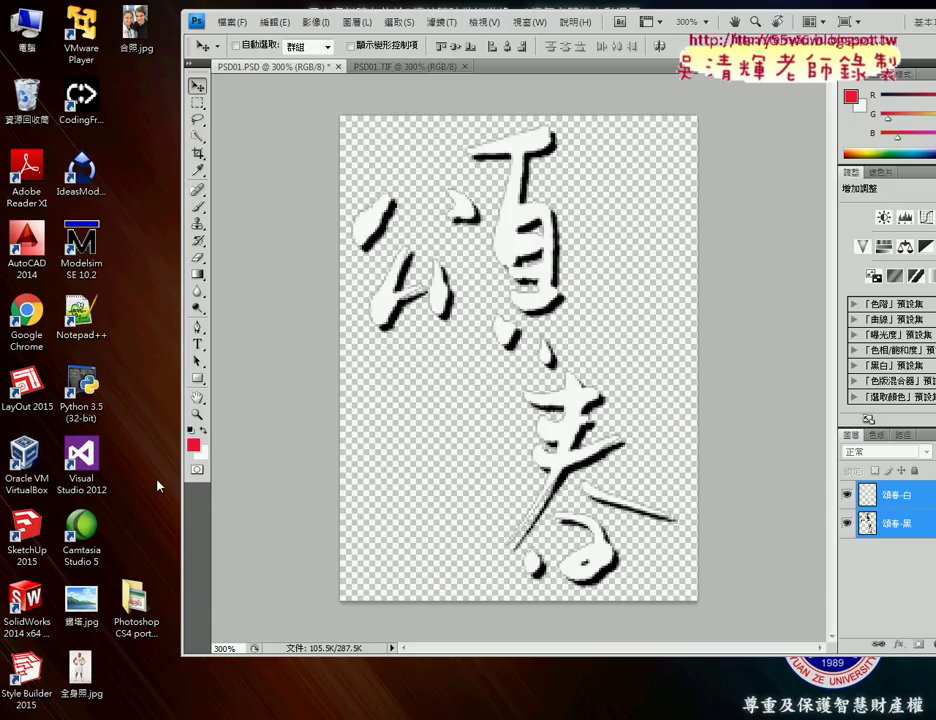
click(100, 665)
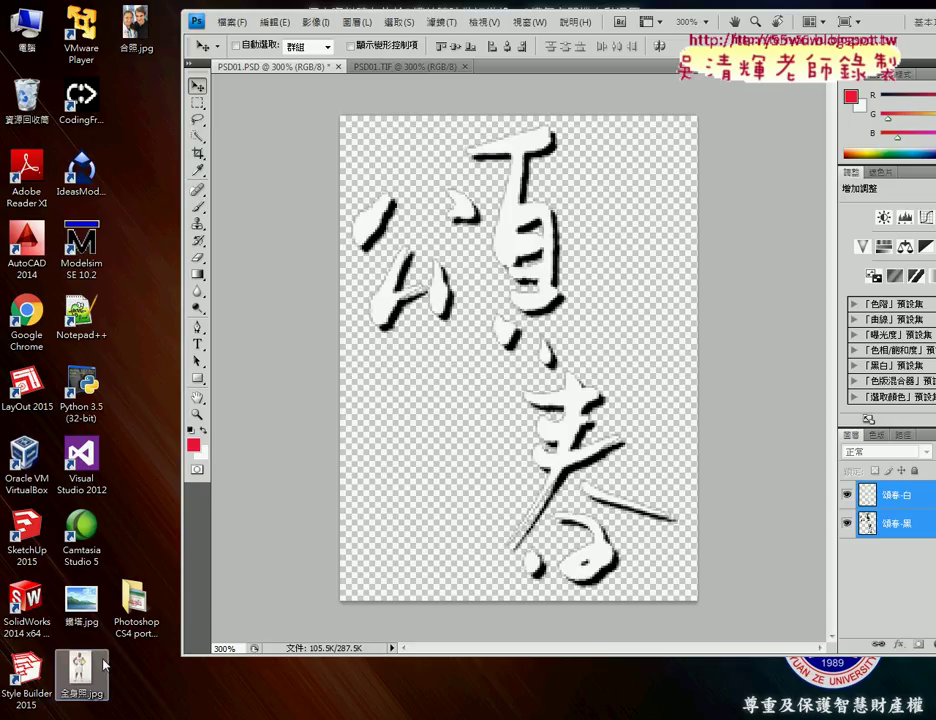
double_click(18, 38)
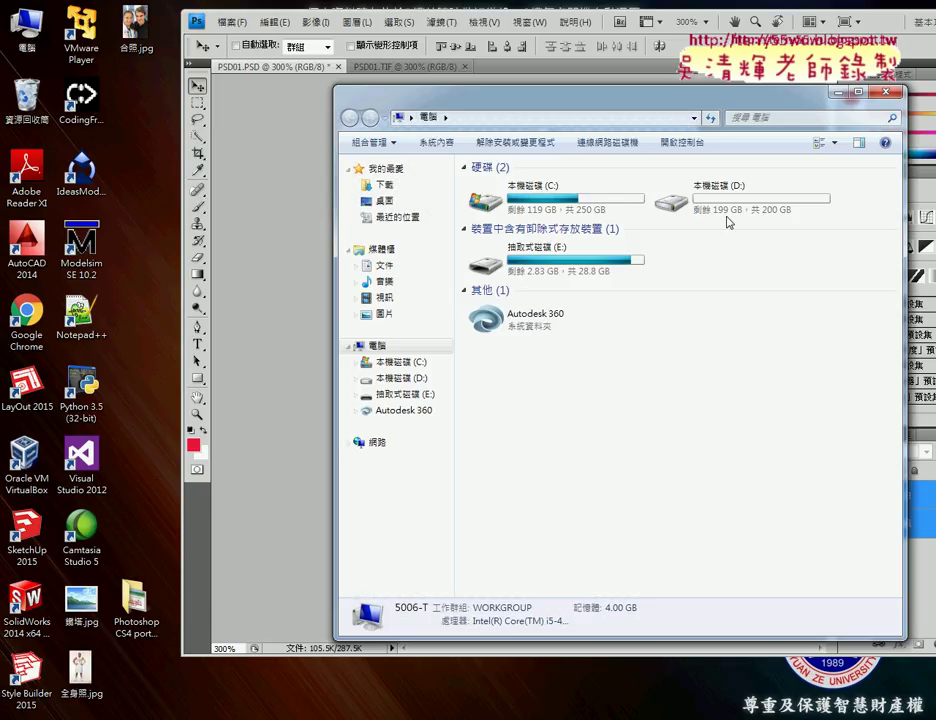
double_click(727, 215)
mouse_move(505, 188)
mouse_down()
mouse_move(576, 70)
mouse_move(612, 68)
mouse_up()
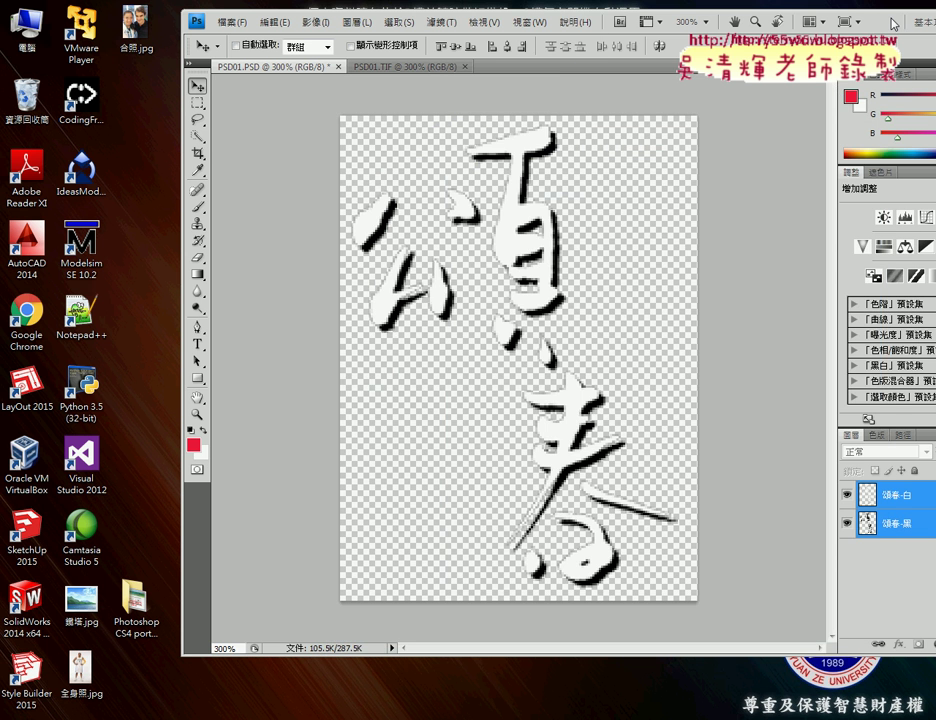
double_click(893, 22)
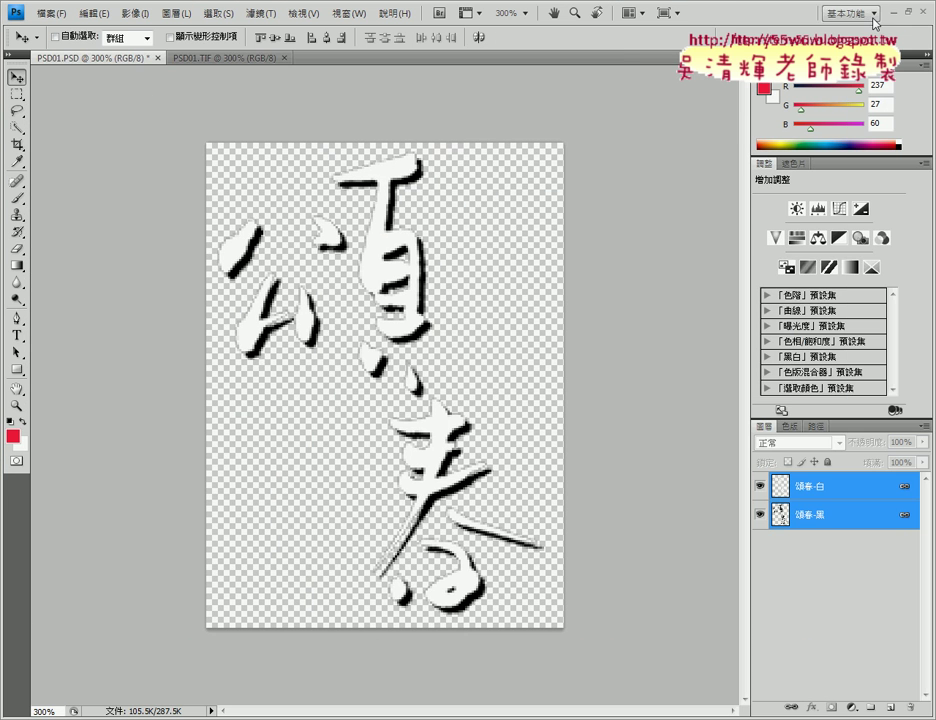
double_click(802, 15)
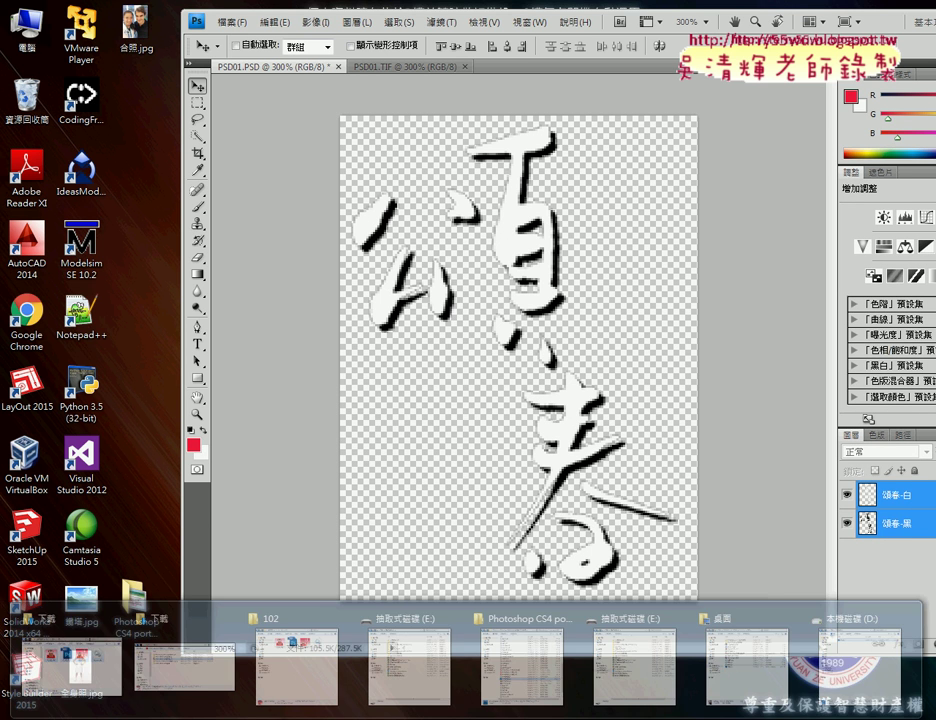
click(857, 650)
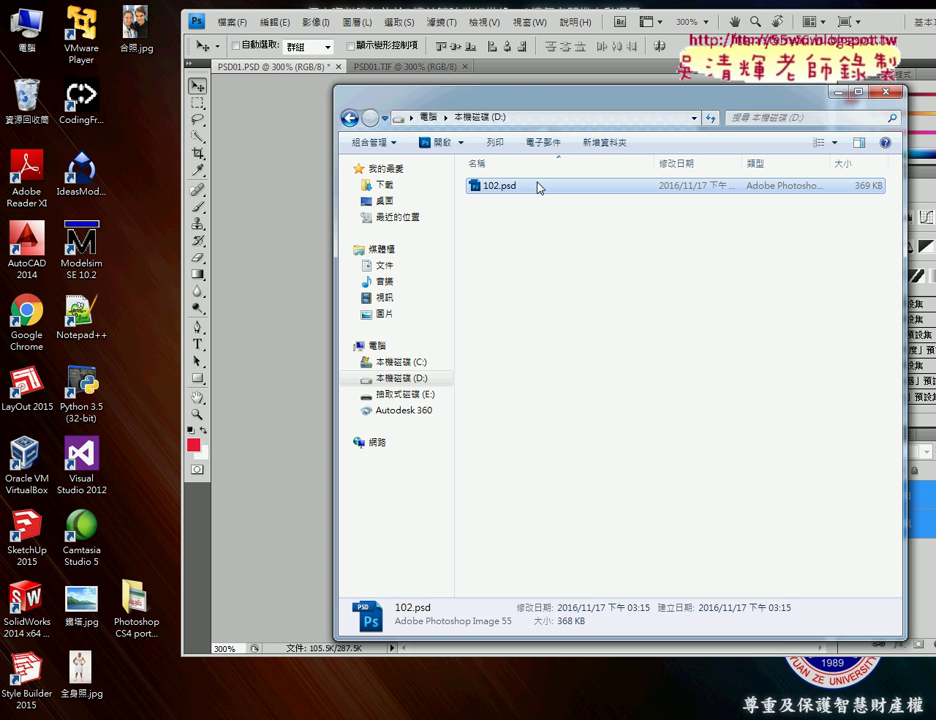
Open 102.psd in Photoshop zoomed to 300%, then return to a full-screen PSD01.PSD
drag(538, 188, 328, 40)
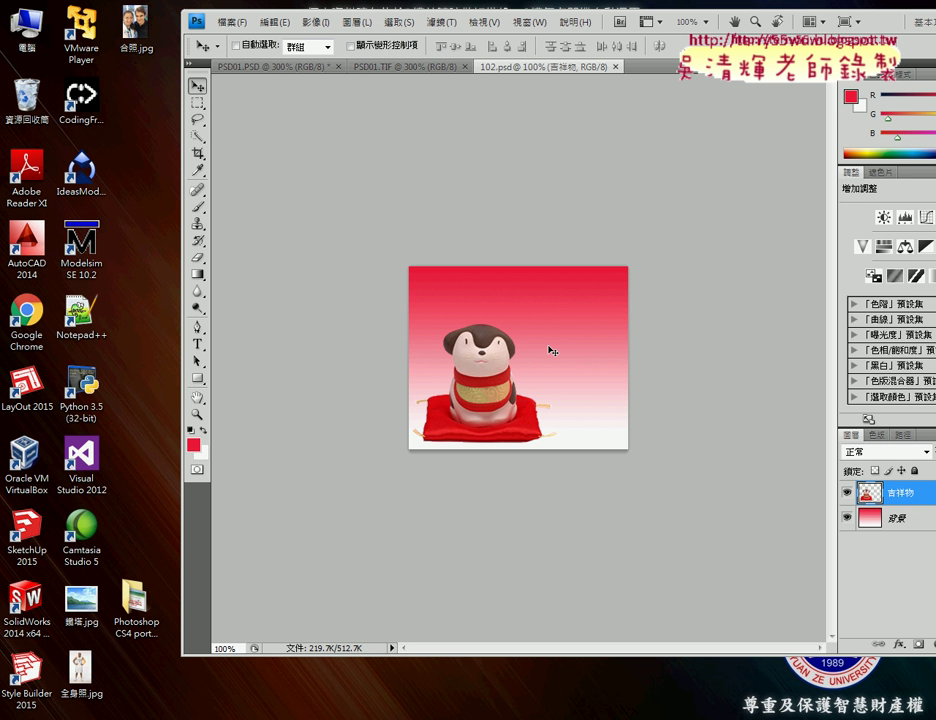
key(ctrl+plus)
key(ctrl+plus)
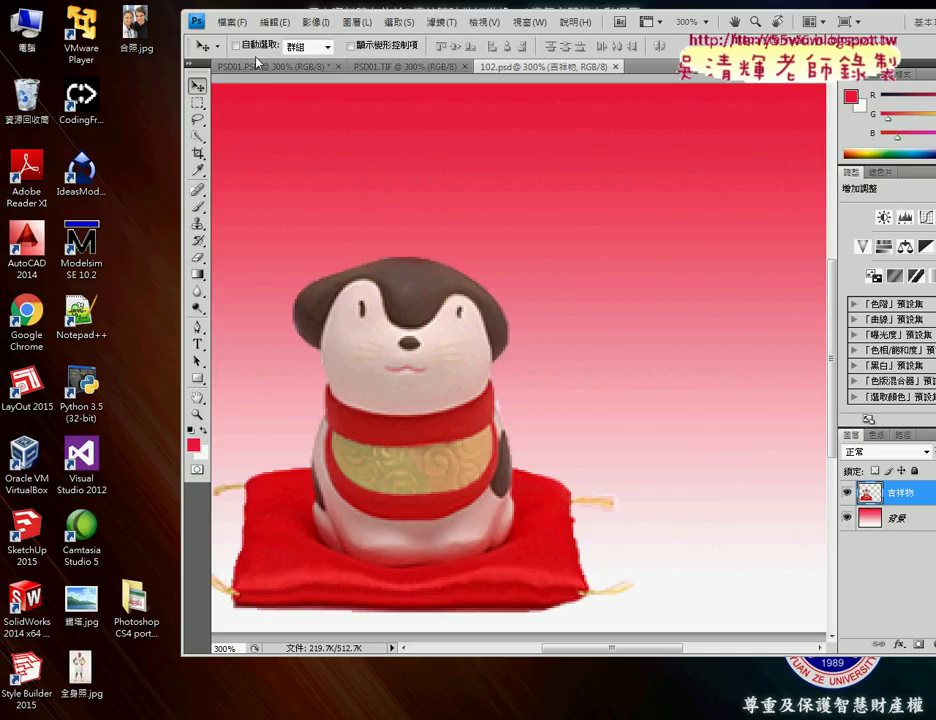
click(257, 64)
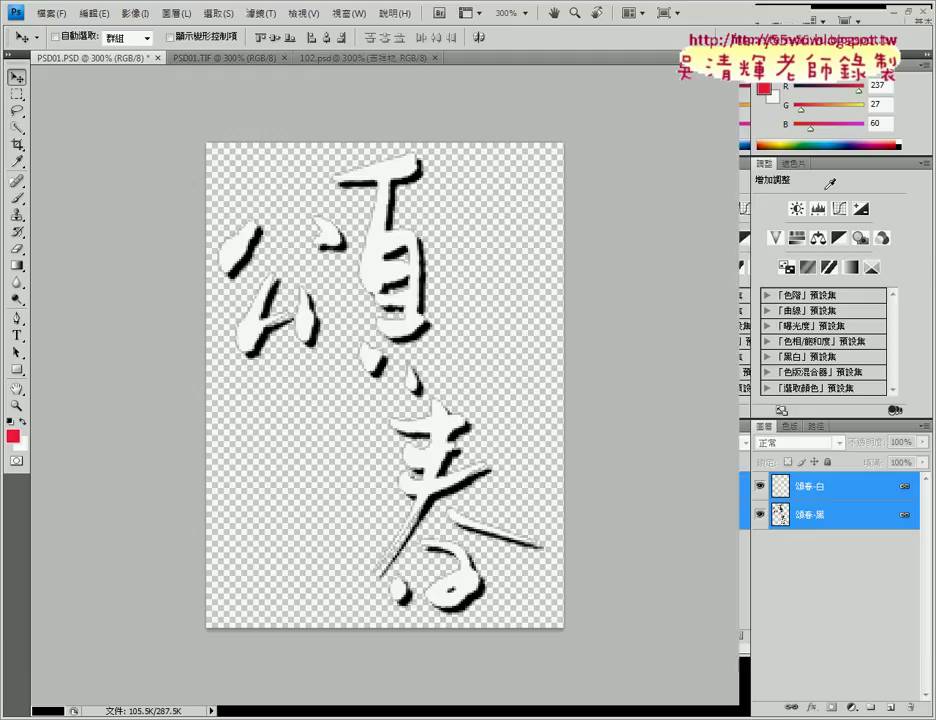
double_click(653, 21)
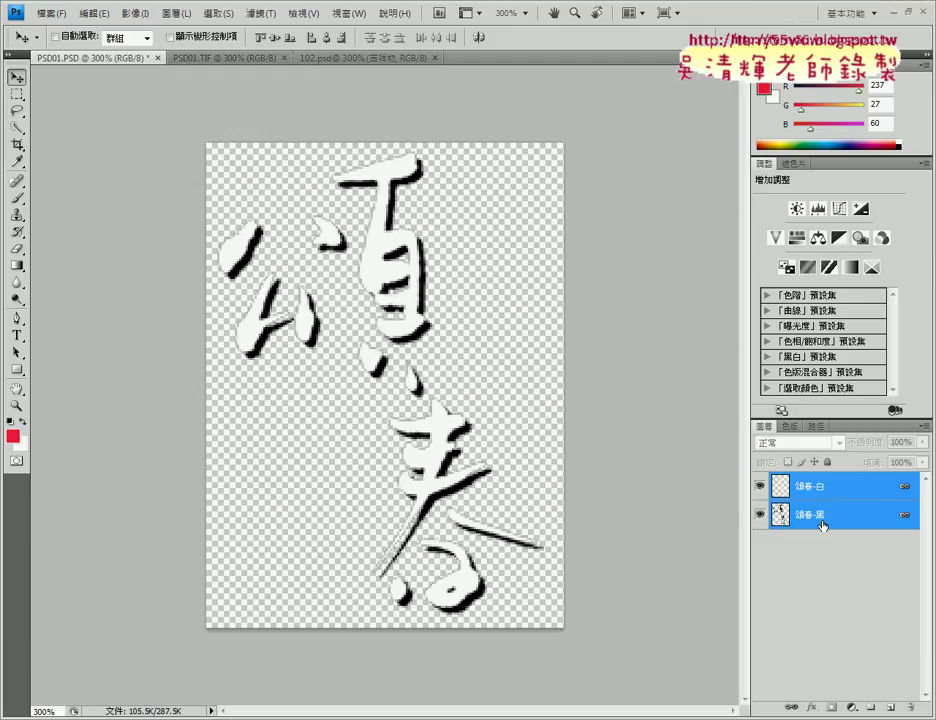
Duplicate the linked 頌春-白 and 頌春-黑 layers into the 102.psd document via 複製圖層
right_click(838, 503)
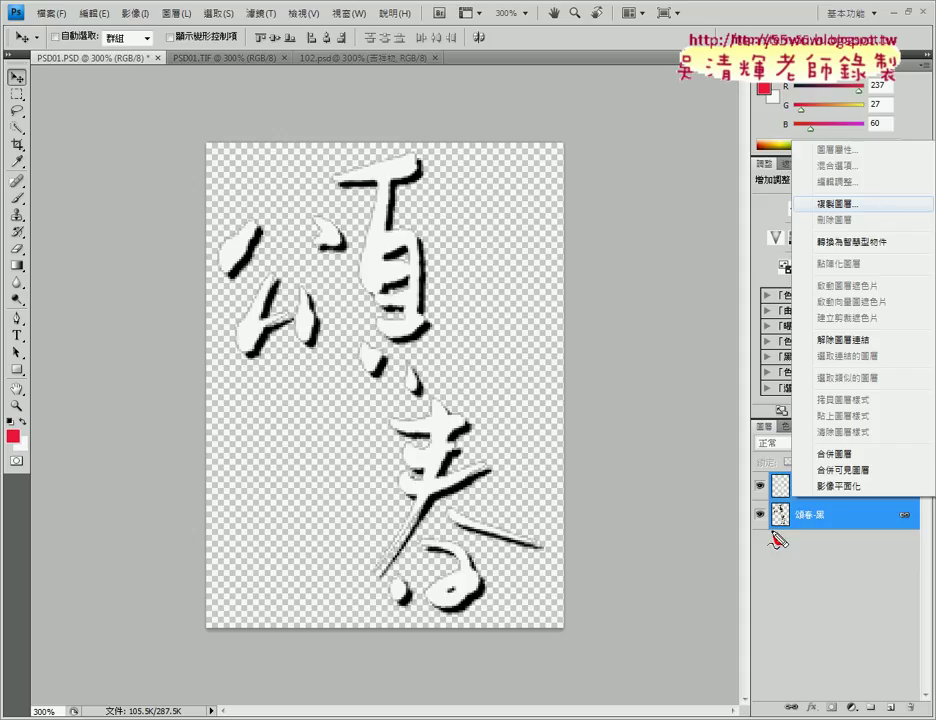
mouse_move(778, 540)
mouse_down()
mouse_move(790, 548)
mouse_move(413, 72)
mouse_move(381, 70)
mouse_up()
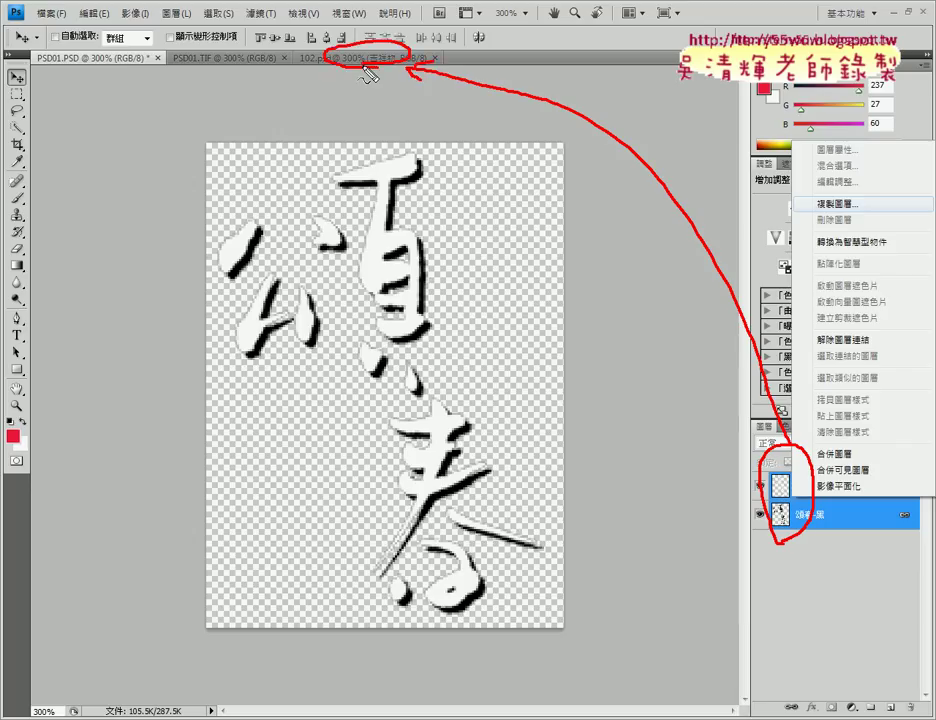
key(Escape)
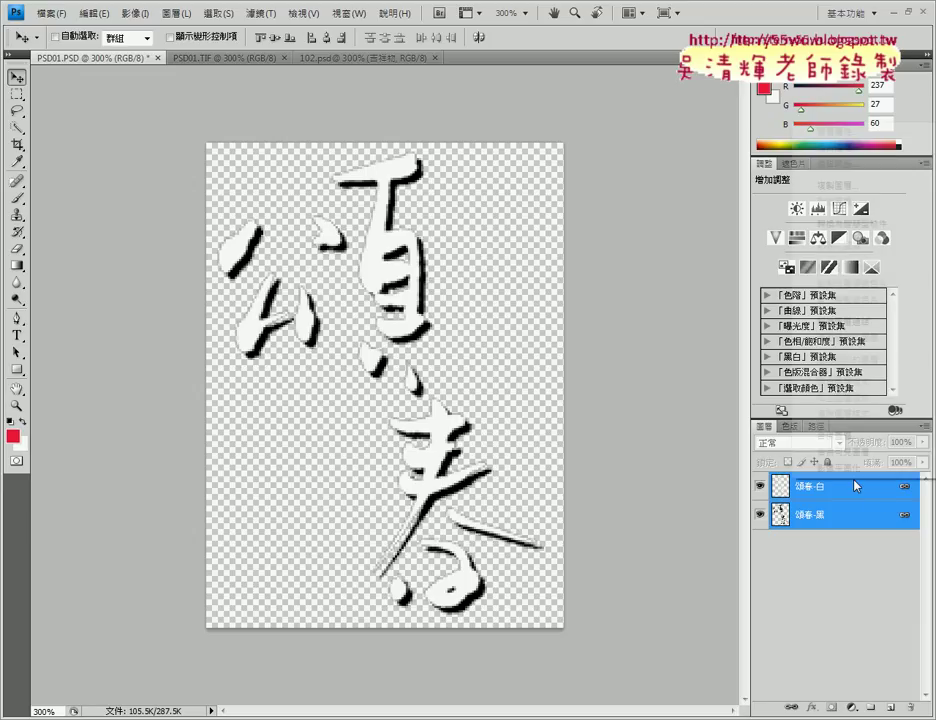
right_click(792, 484)
click(805, 186)
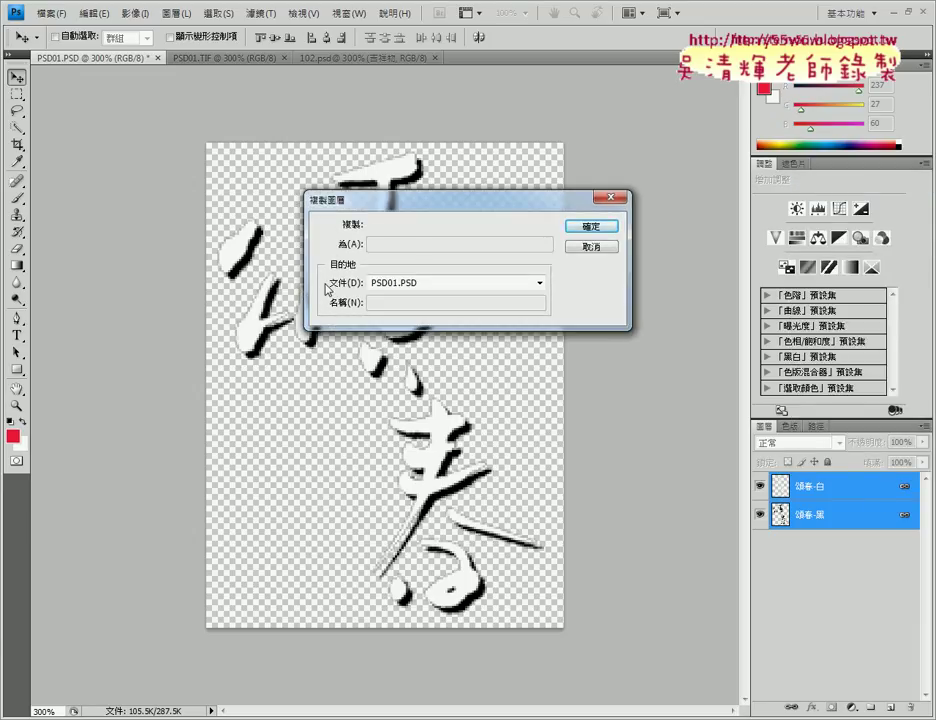
click(390, 284)
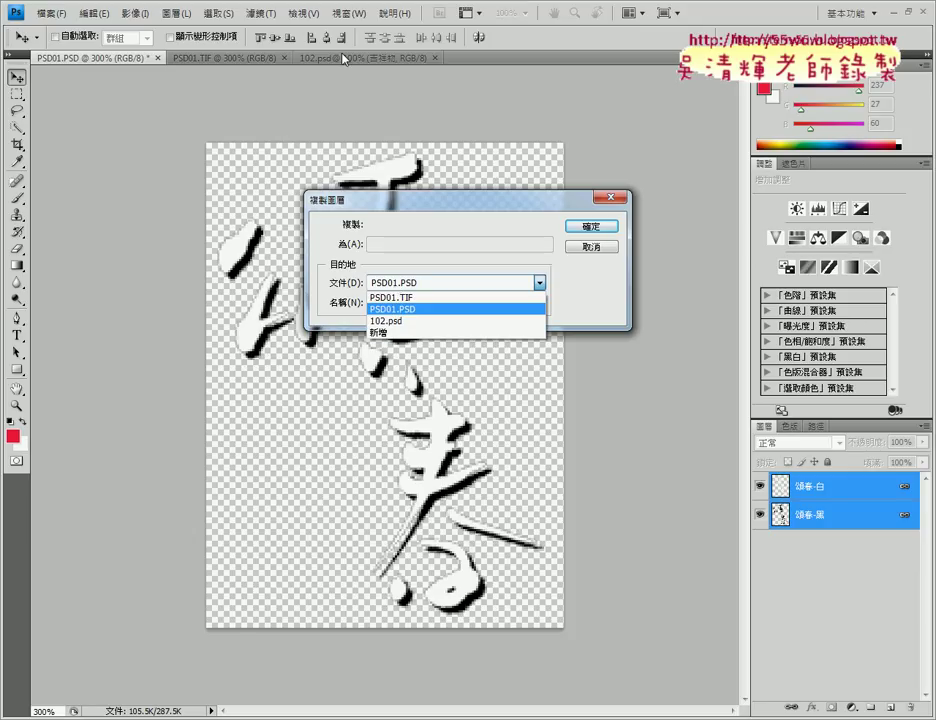
click(396, 321)
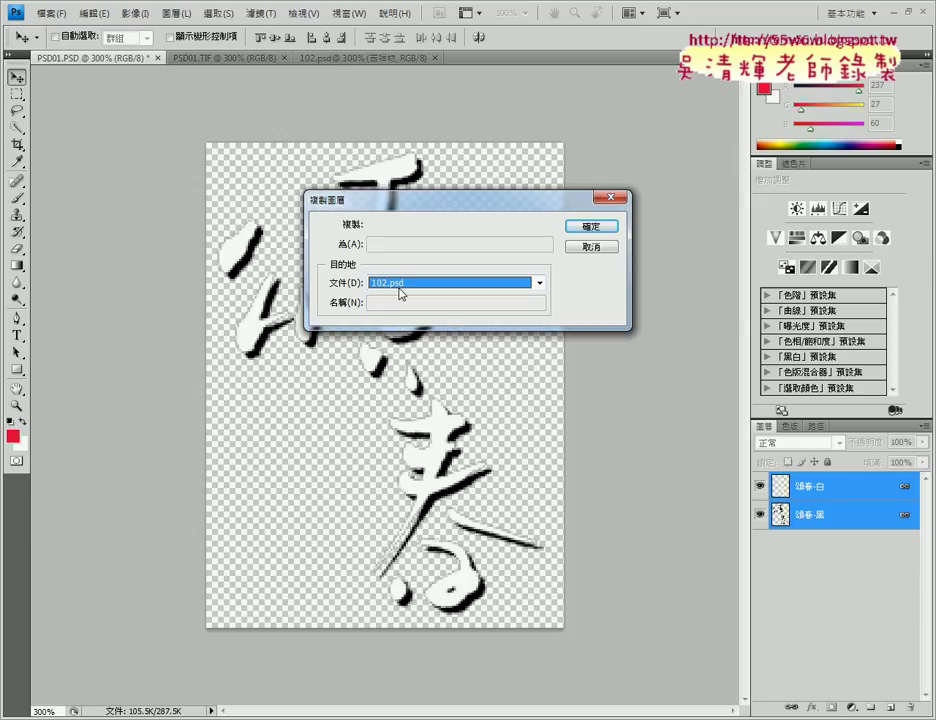
click(610, 228)
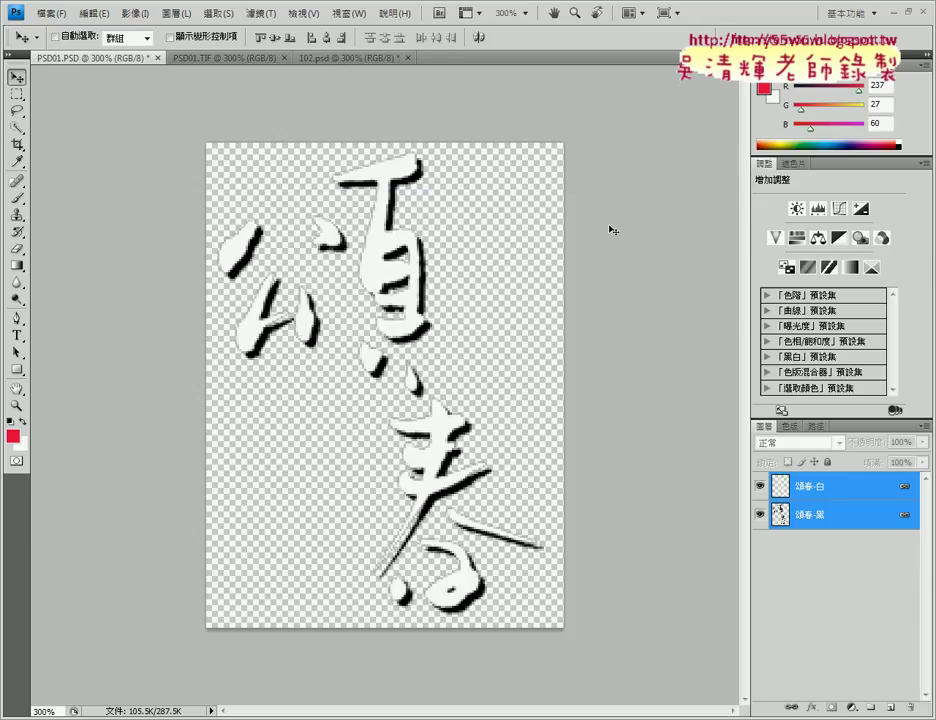
On the 102.psd card, move the 頌春 calligraphy to the right of the mascot, nudging it slightly up
click(343, 58)
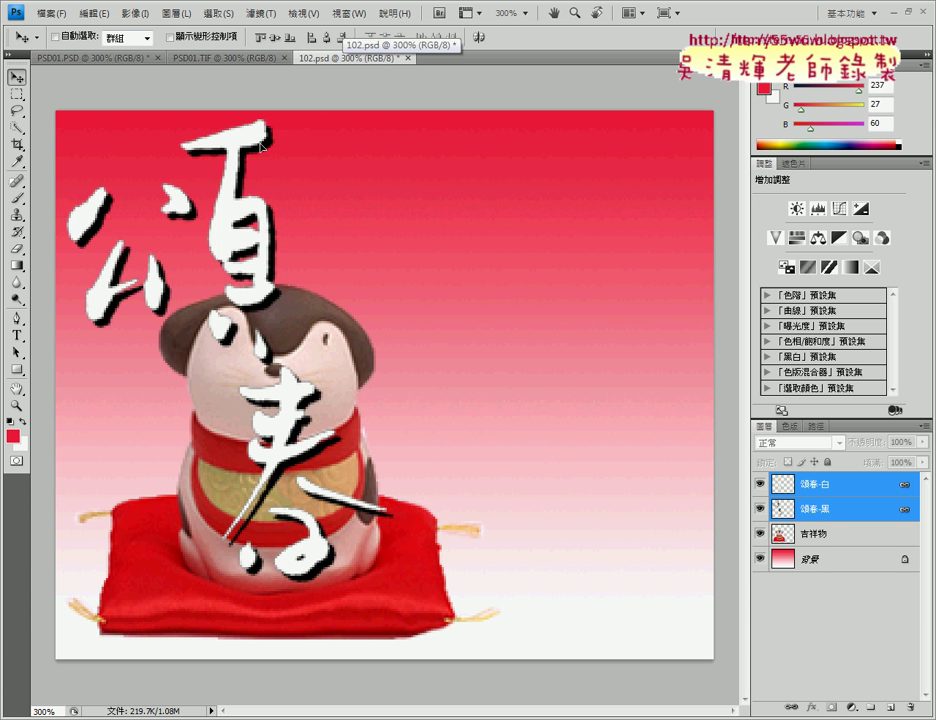
drag(300, 145, 604, 180)
drag(548, 170, 563, 146)
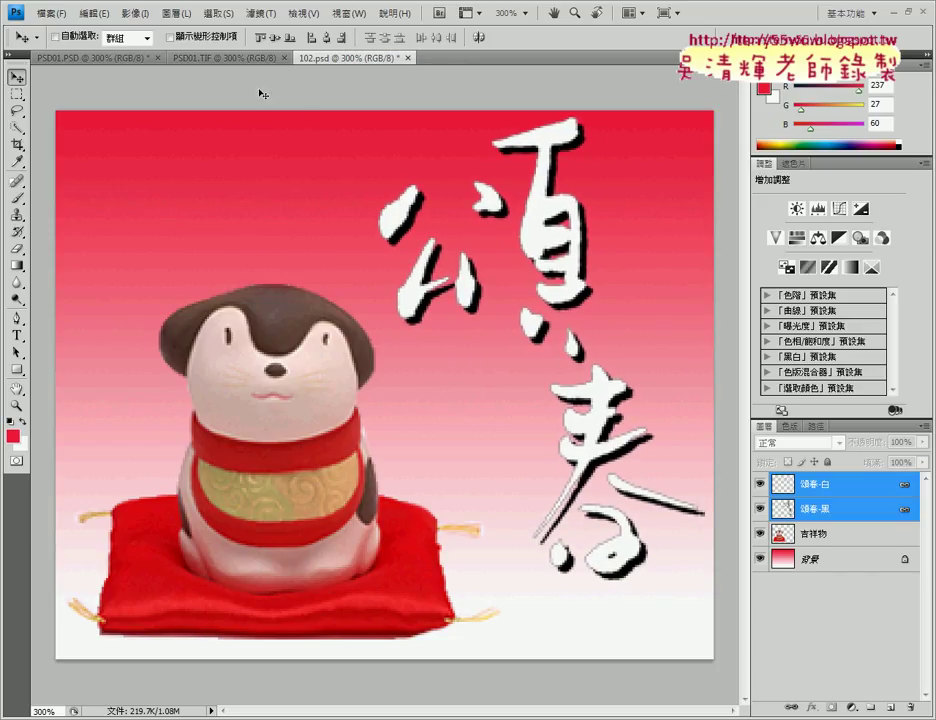
Compare the calligraphy placement against the PSD01.TIF reference, ending back on 102.psd
click(200, 58)
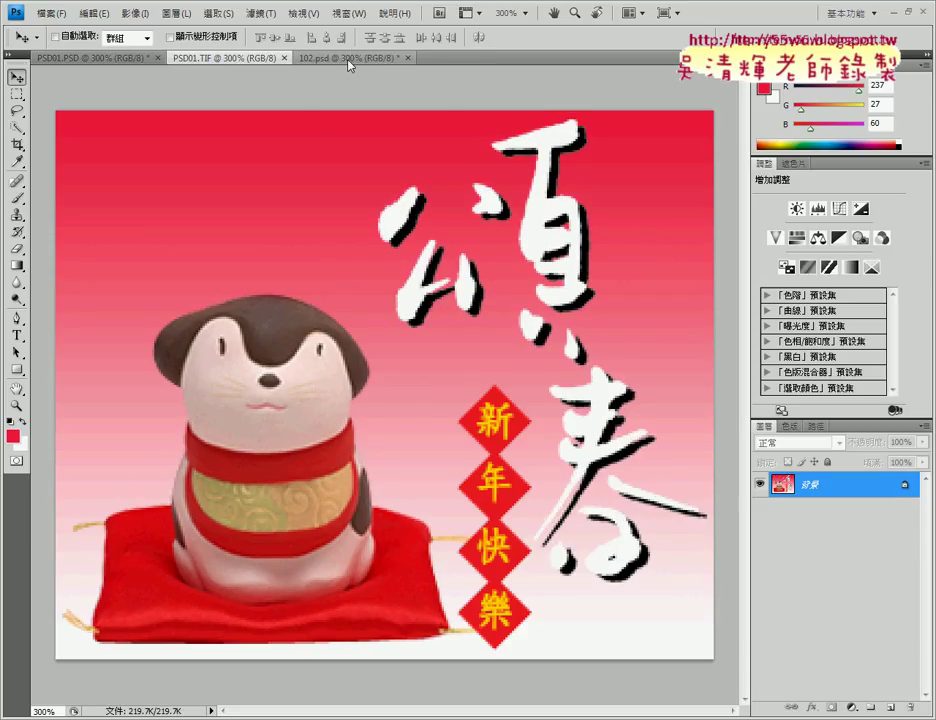
click(349, 60)
click(248, 58)
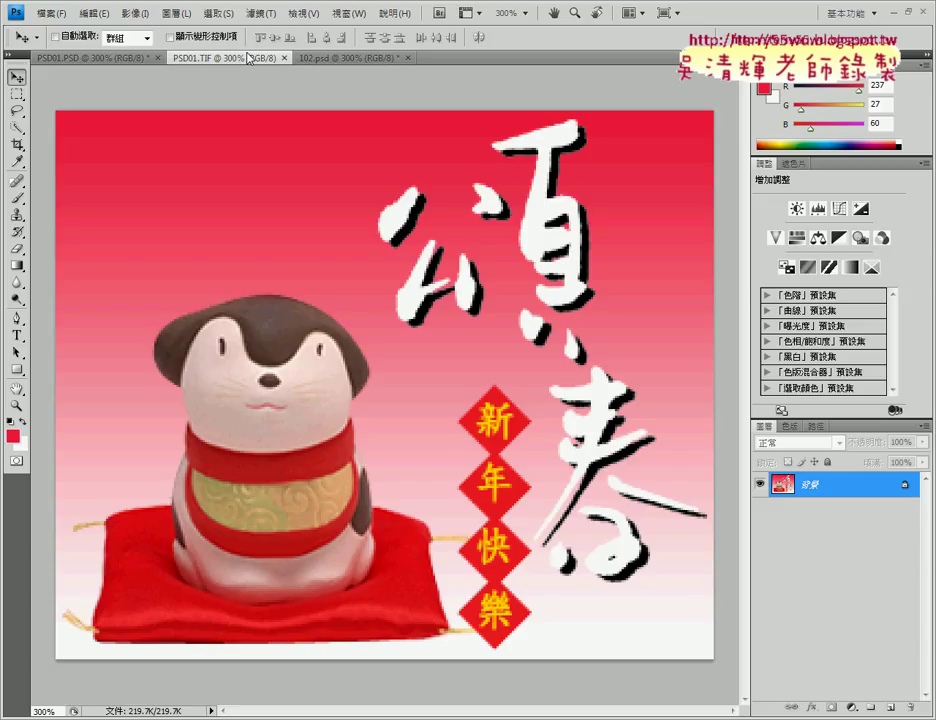
click(370, 60)
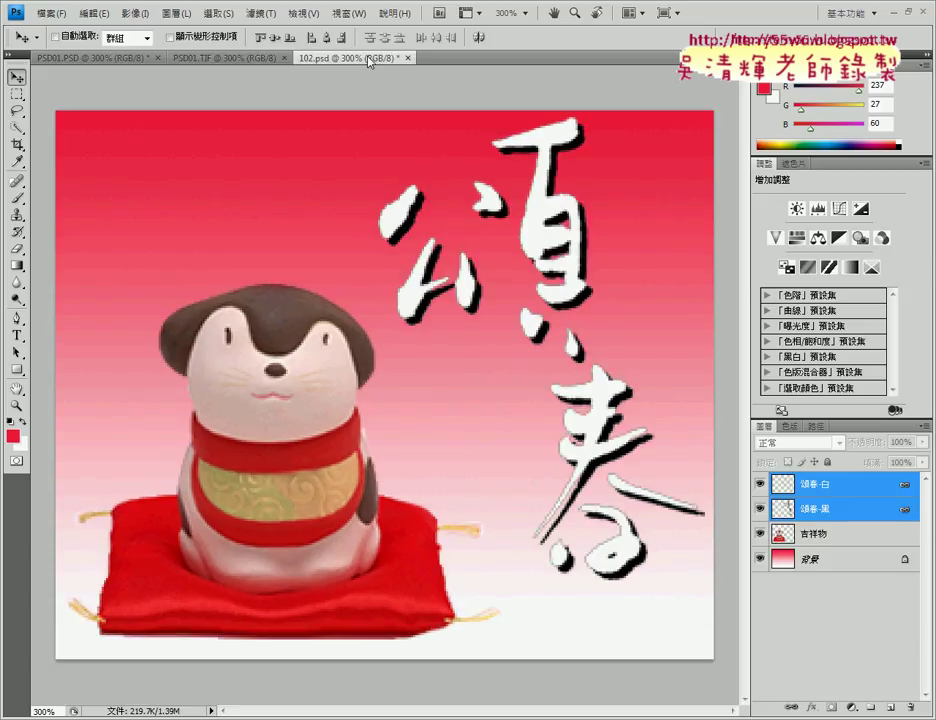
click(247, 58)
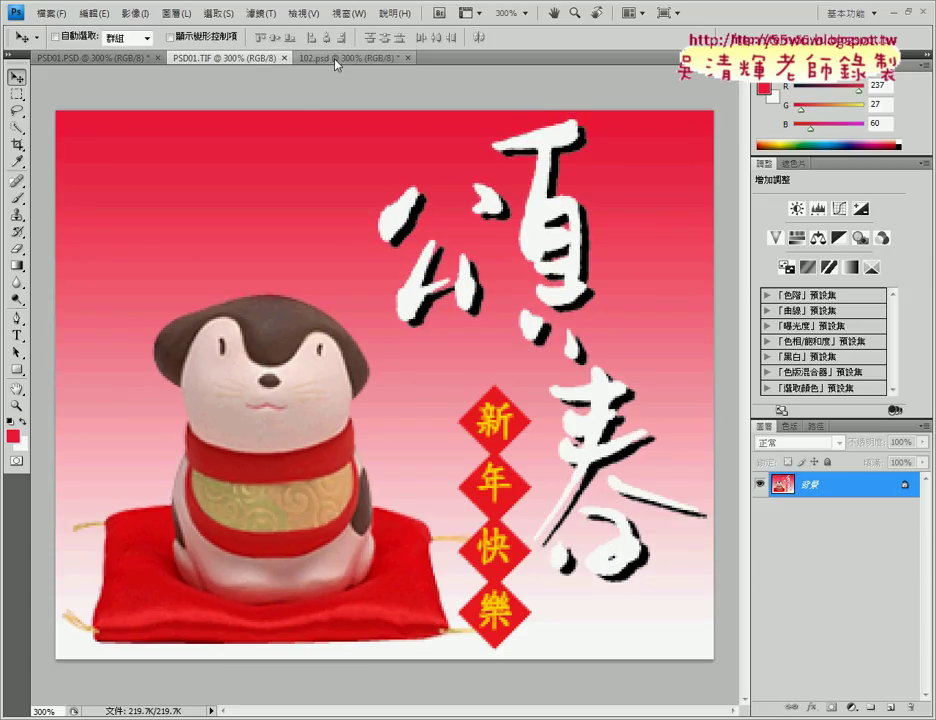
click(335, 60)
click(240, 60)
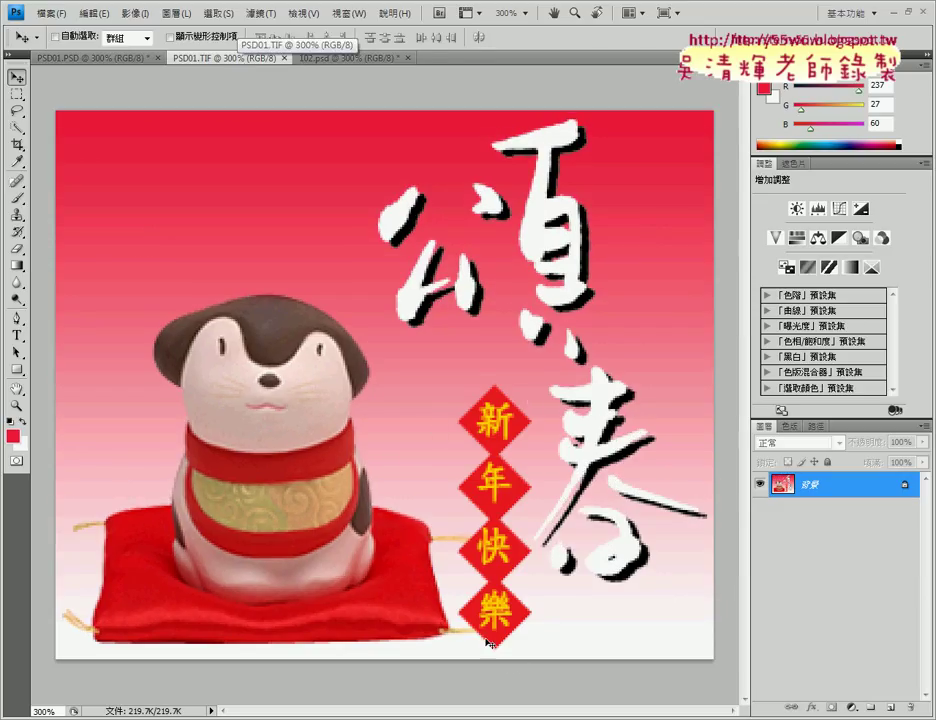
click(355, 58)
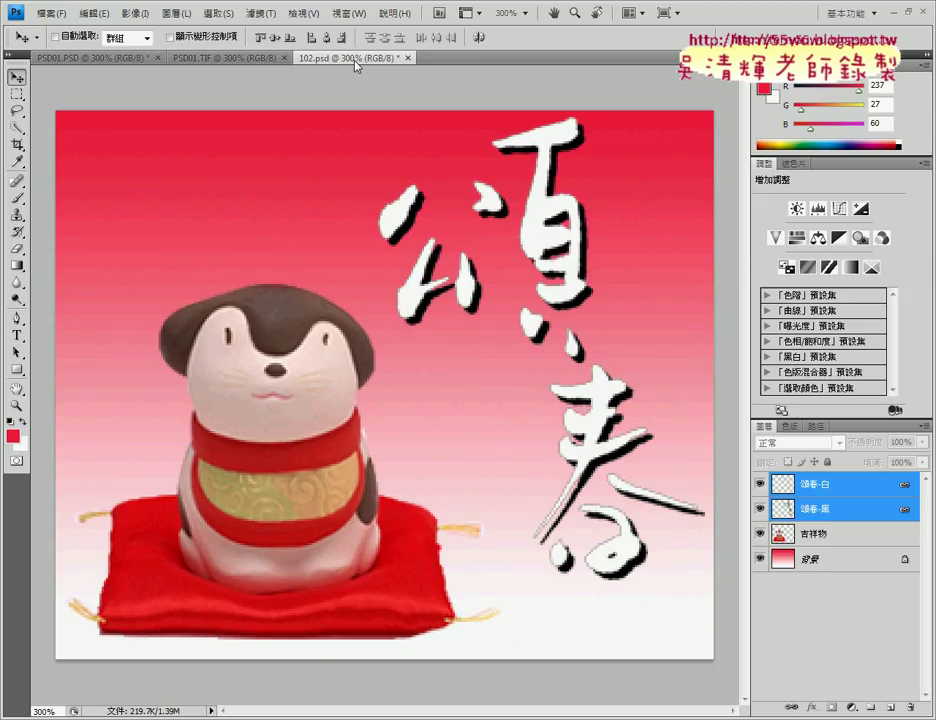